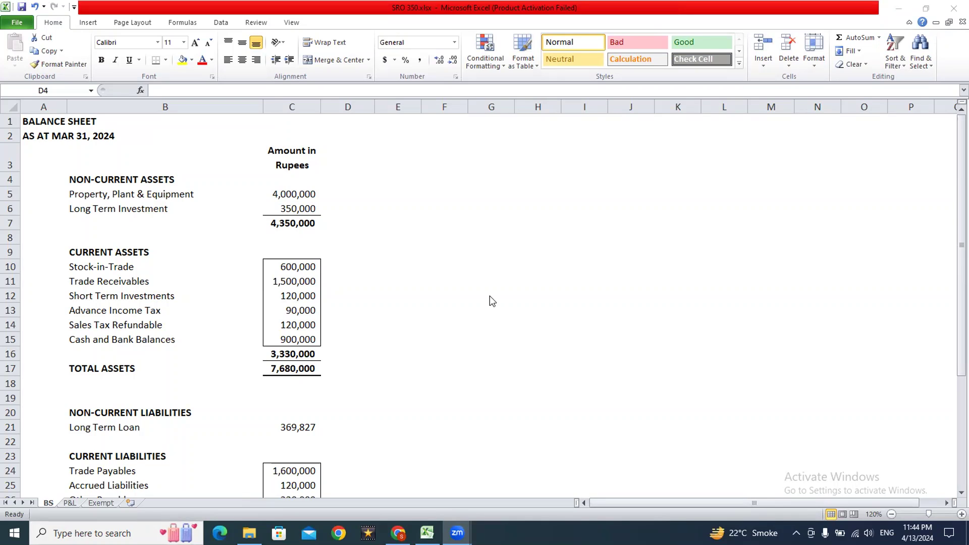
# - Switch to Excel and examine the balance sheet from the non-current assets down to the equity section
pyautogui.hotkey('alt', 'Tab')
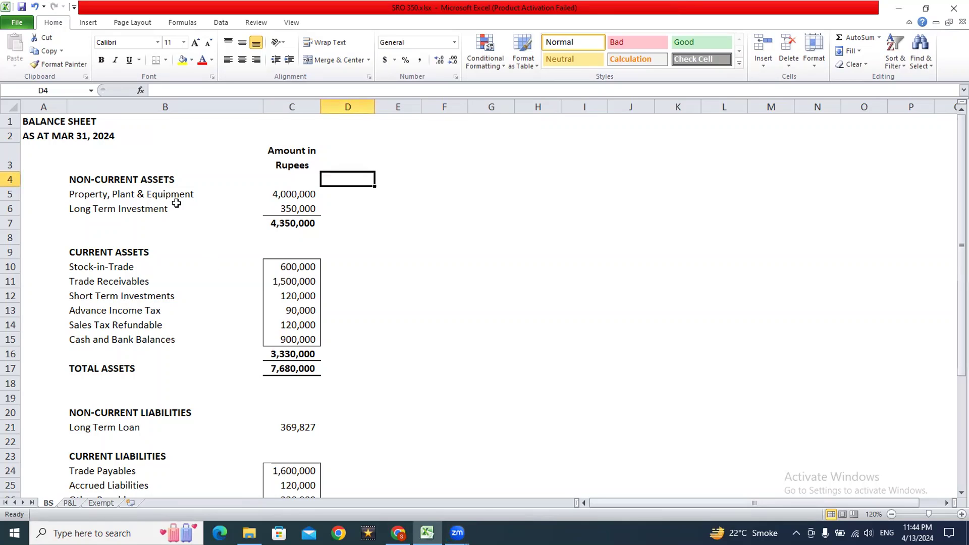
pyautogui.click(105, 150)
pyautogui.press('Left')
pyautogui.press('Down')
pyautogui.press('Down')
pyautogui.press('Down')
pyautogui.press('Down')
pyautogui.press('Down')
pyautogui.press('Down')
pyautogui.press('Down')
pyautogui.press('Down')
pyautogui.press('Down')
pyautogui.press('Down')
pyautogui.press('Down')
pyautogui.press('Down')
pyautogui.press('Down')
pyautogui.press('Down')
pyautogui.press('Down')
pyautogui.press('Down')
pyautogui.press('Down')
pyautogui.press('Down')
pyautogui.press('Down')
pyautogui.press('Down')
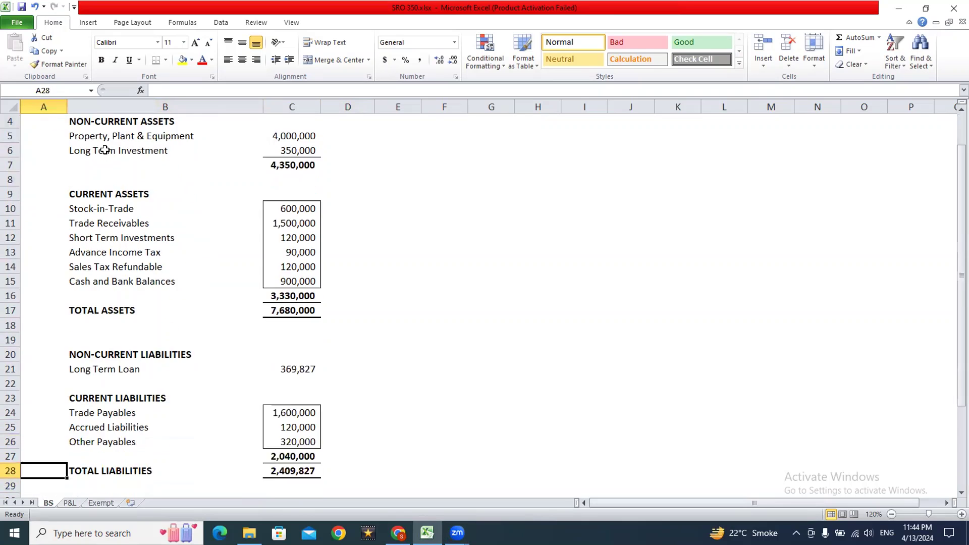
pyautogui.press('Down')
pyautogui.press('Down')
pyautogui.press('Down')
pyautogui.press('Right')
pyautogui.press('Down')
pyautogui.press('Down')
pyautogui.press('Down')
pyautogui.press('Down')
pyautogui.press('Down')
pyautogui.press('Down')
pyautogui.press('Down')
pyautogui.press('Down')
pyautogui.press('Down')
pyautogui.press('Down')
pyautogui.press('Down')
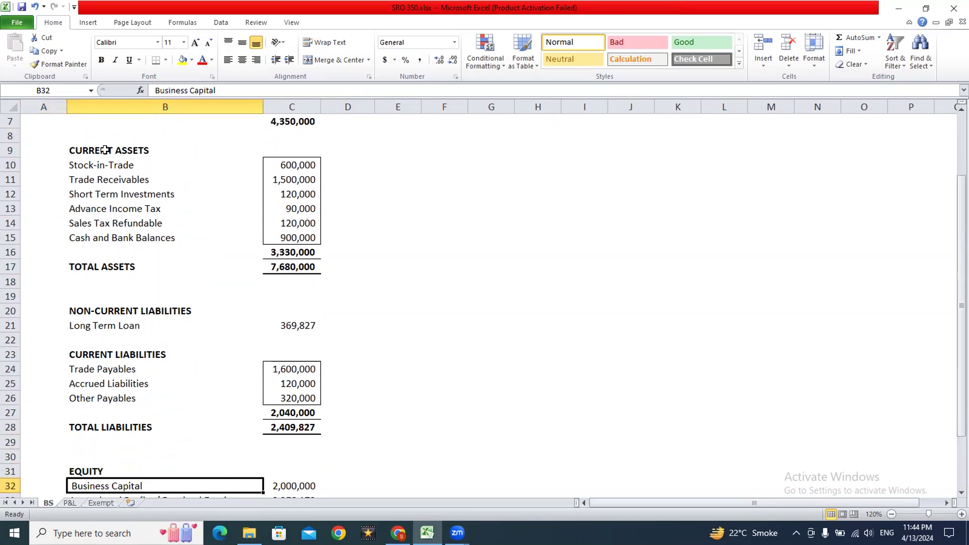
pyautogui.press('Up')
pyautogui.press('Up')
pyautogui.press('Up')
pyautogui.press('Up')
pyautogui.press('Up')
pyautogui.press('Up')
pyautogui.press('Up')
pyautogui.press('Up')
pyautogui.press('Up')
pyautogui.press('Up')
pyautogui.press('Up')
pyautogui.press('Up')
pyautogui.press('Up')
pyautogui.press('Up')
pyautogui.press('Up')
pyautogui.press('Up')
pyautogui.press('Up')
pyautogui.press('Up')
pyautogui.press('Up')
pyautogui.press('Up')
pyautogui.press('Up')
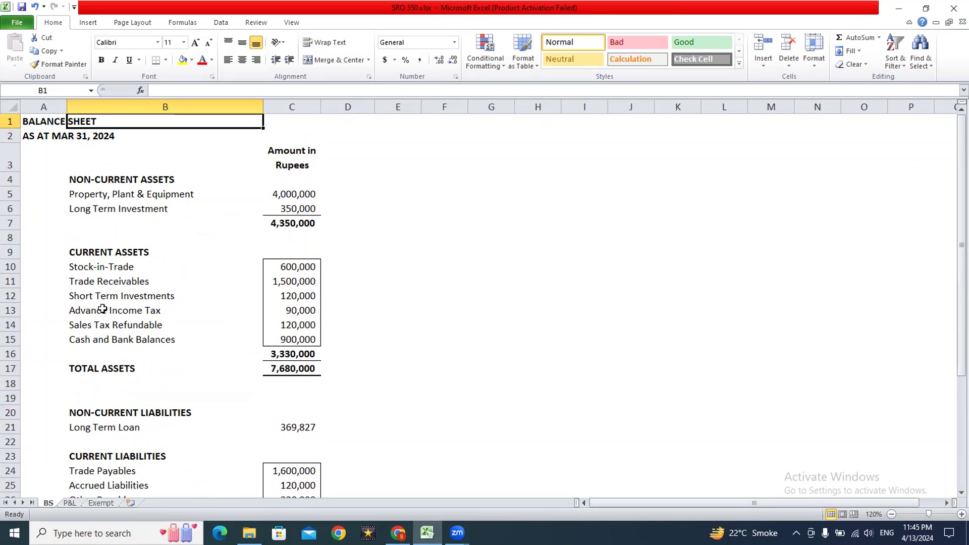
# - Review the P&L sheet and the Exempt sheet of the workbook, returning to the BS sheet
pyautogui.click(70, 502)
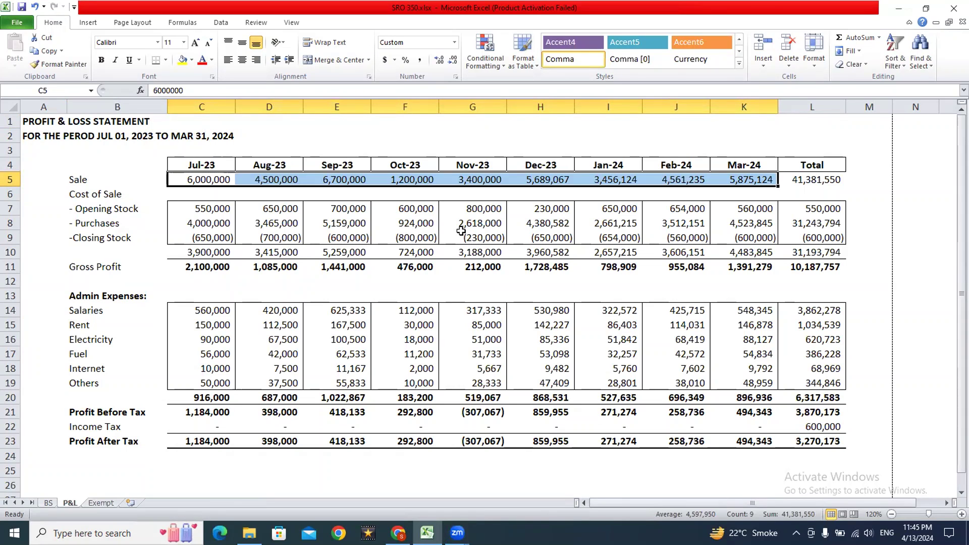
pyautogui.click(266, 226)
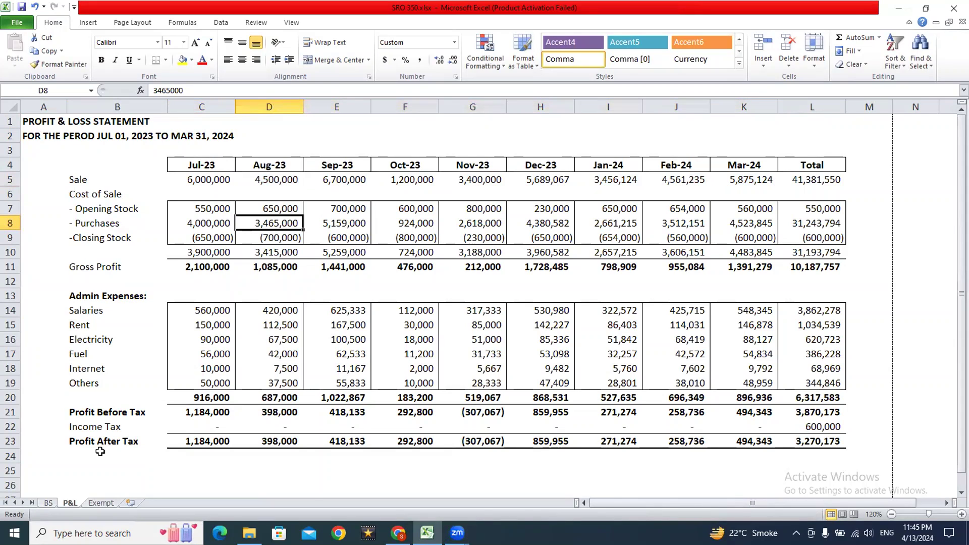
pyautogui.click(49, 502)
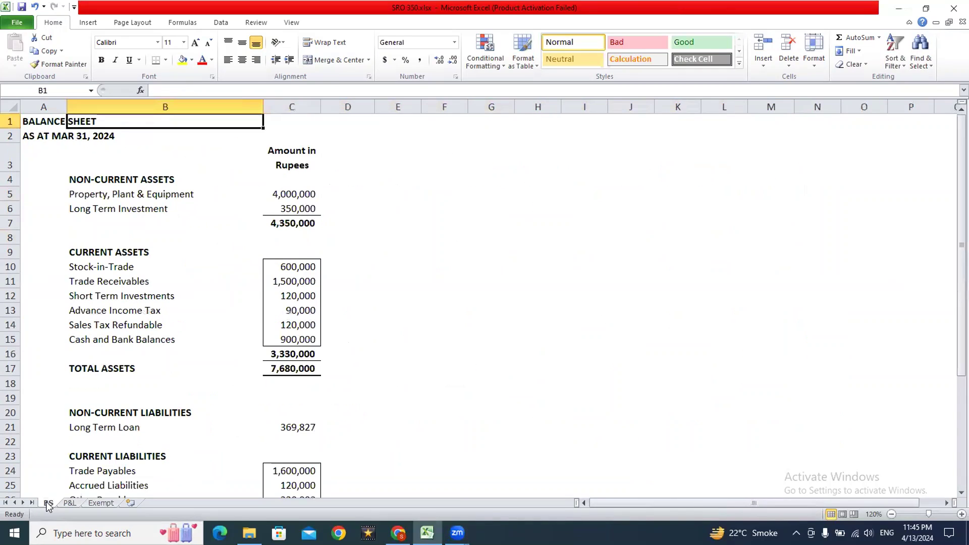
pyautogui.click(99, 503)
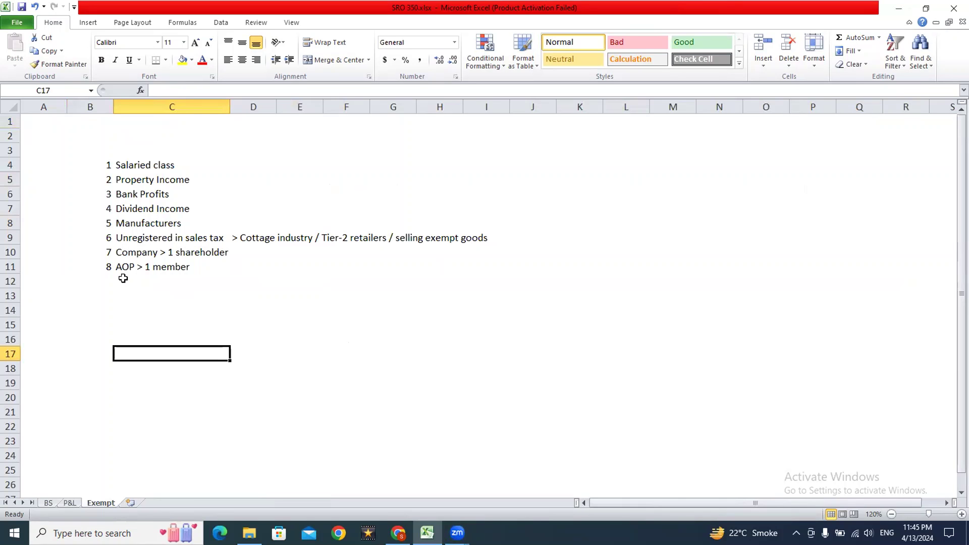
pyautogui.click(50, 503)
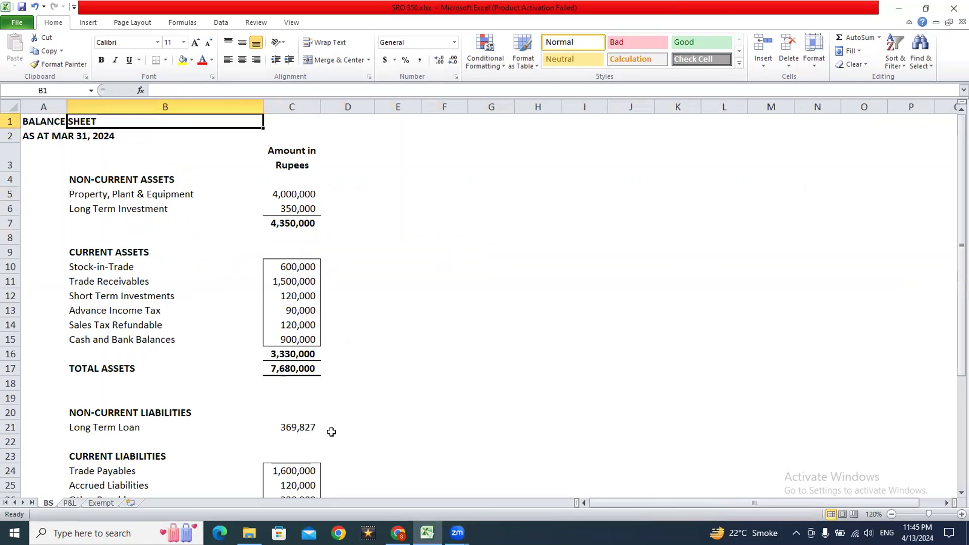
# - Switch to Chrome, open iris.fbr.gov.pk, dismiss the scam warning and log in with the saved credentials
pyautogui.hotkey('alt', 'Tab')
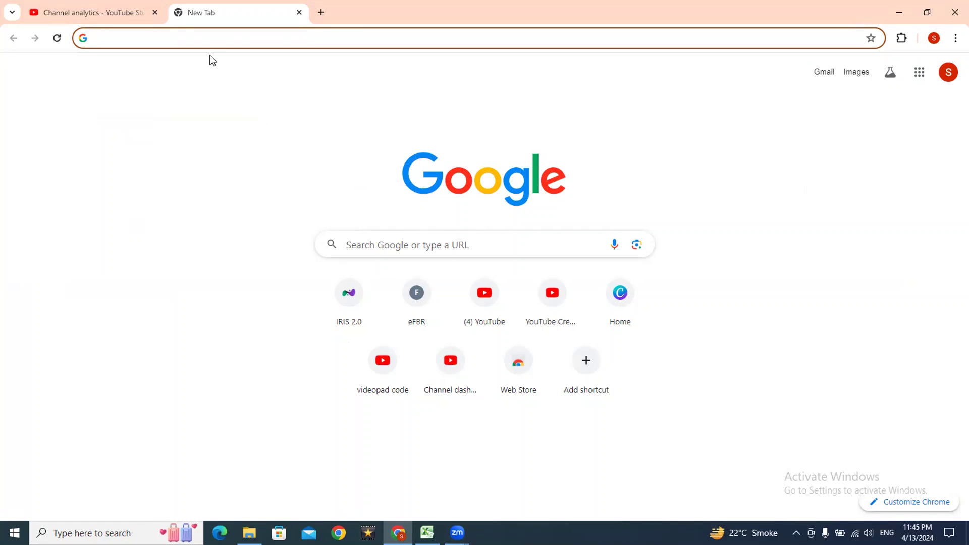
pyautogui.write('ir')
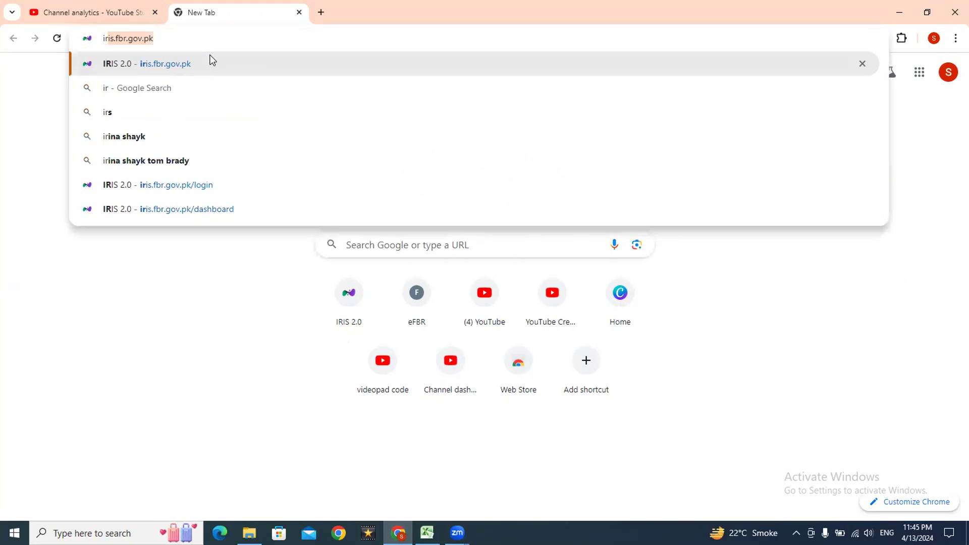
pyautogui.press('Return')
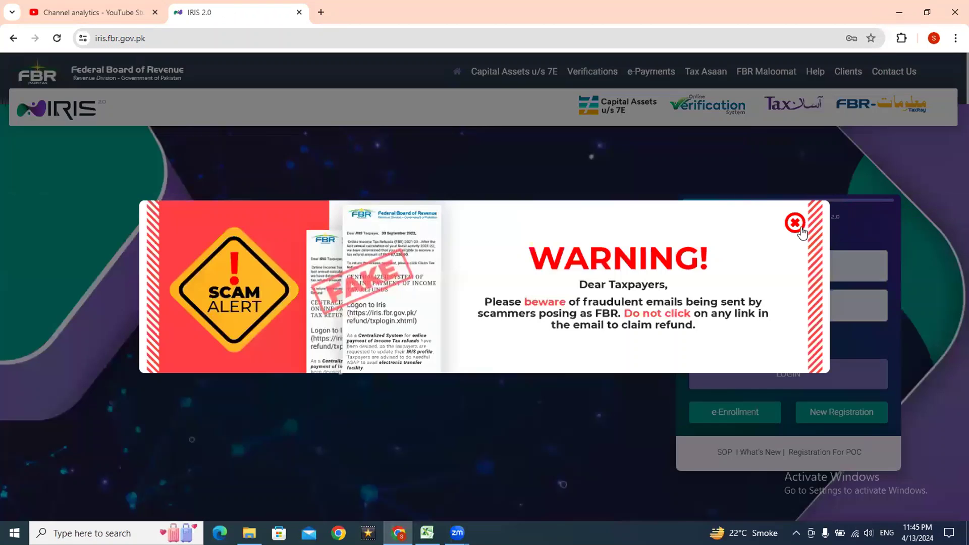
pyautogui.click(796, 222)
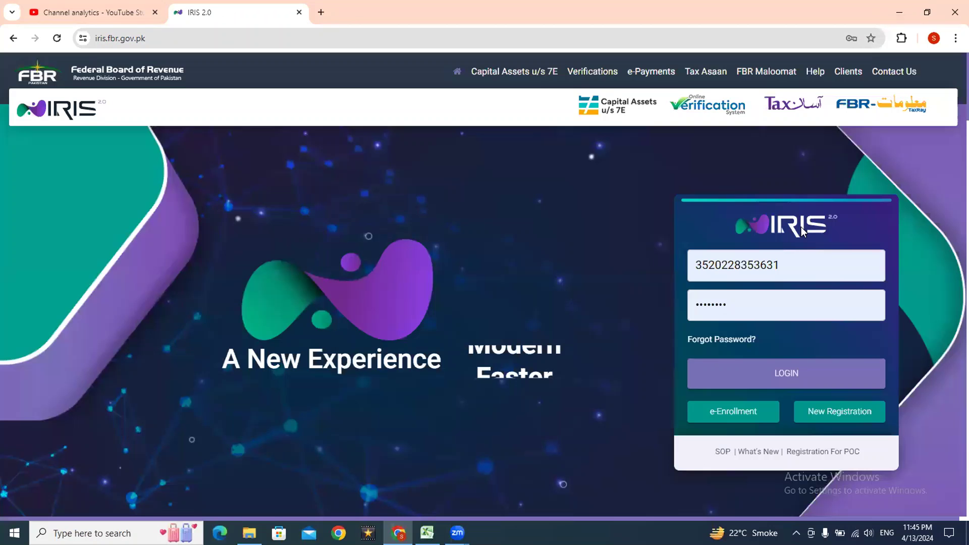
pyautogui.click(763, 373)
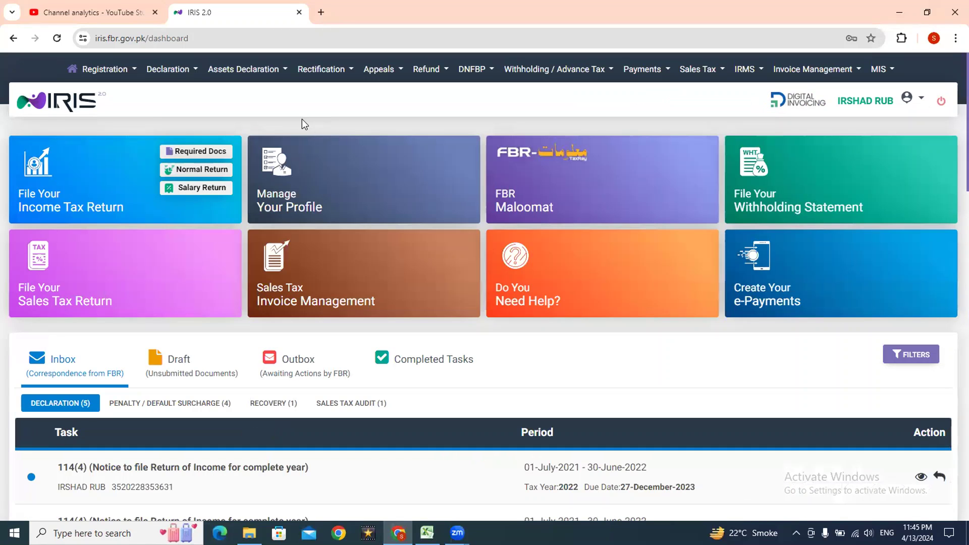
# - Start the 14(1) sales tax registration modification form for adding the balance sheet, for the listed taxpayer and period 01-Jul-2023 - 30-Jun-2024
pyautogui.click(118, 74)
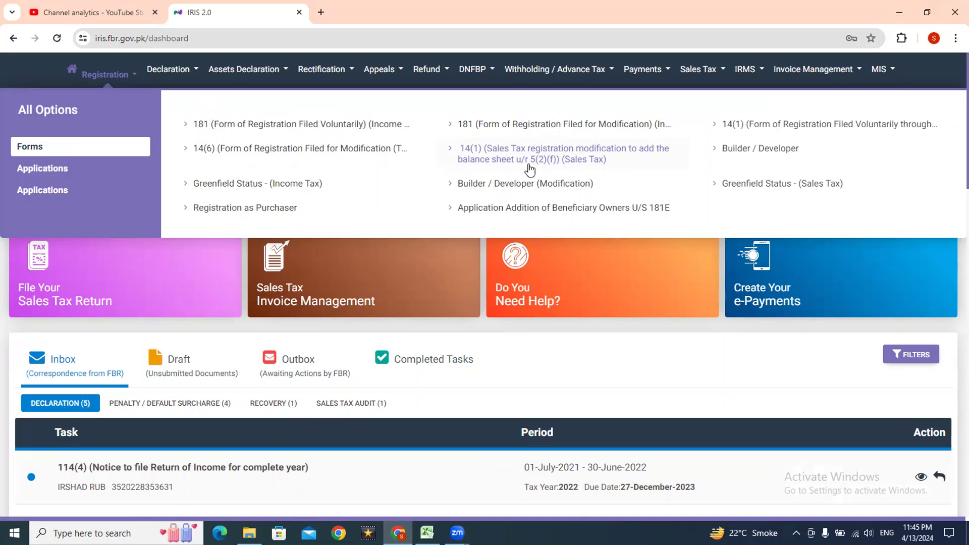
pyautogui.click(584, 156)
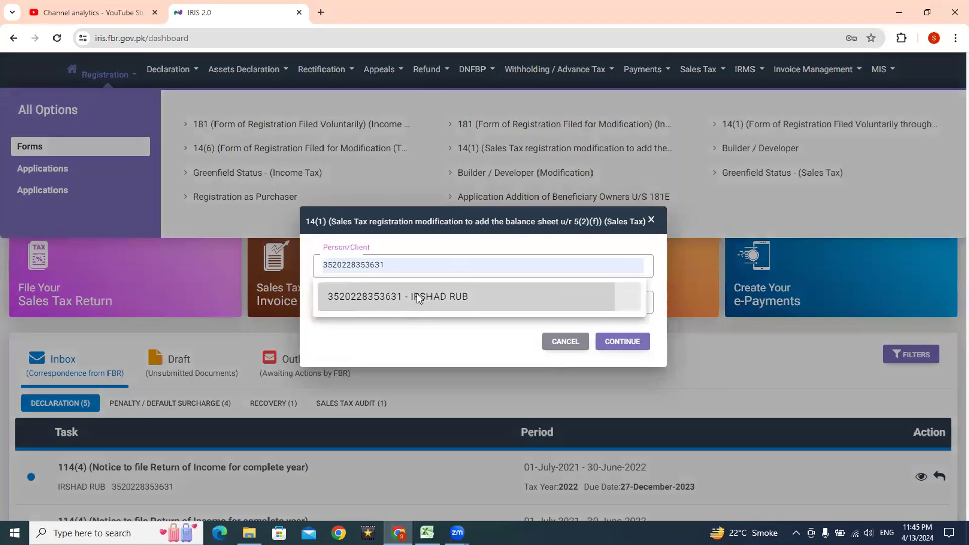
pyautogui.click(417, 293)
pyautogui.click(413, 302)
pyautogui.write('2024')
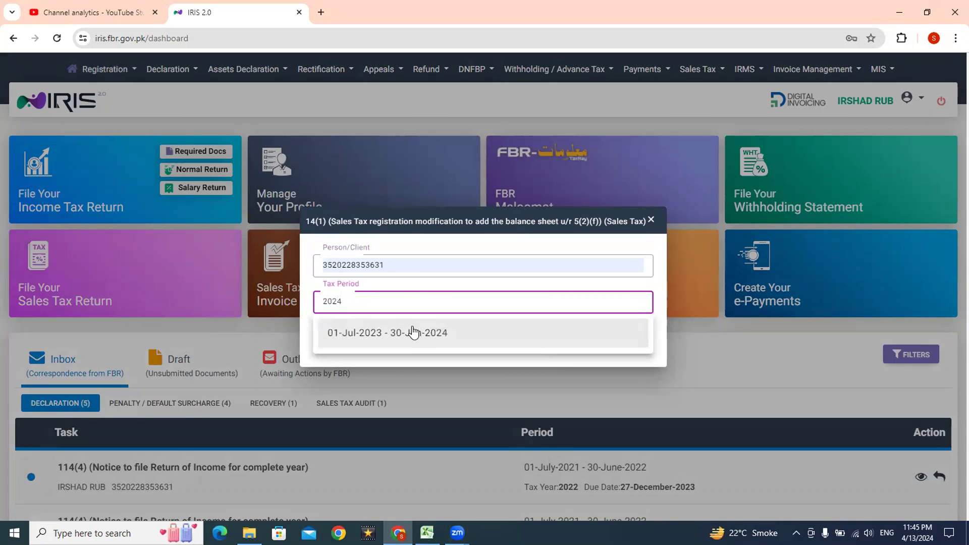
pyautogui.click(412, 332)
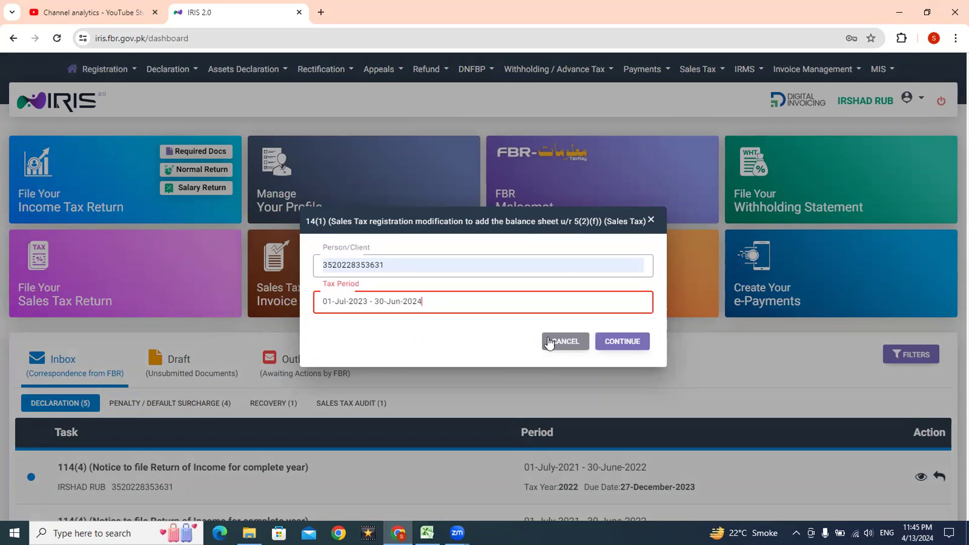
pyautogui.click(613, 342)
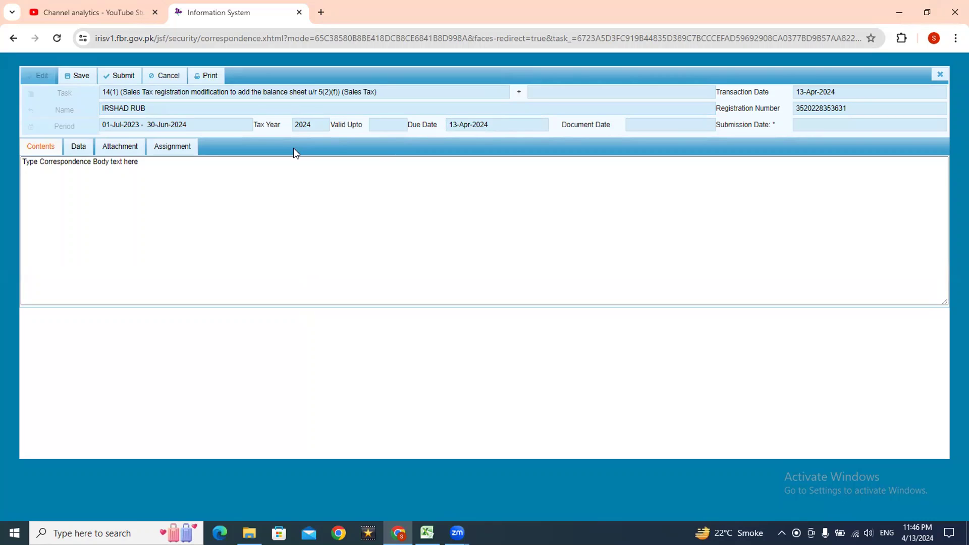
# - Replace the placeholder correspondence body with a sentence about filing Balance Sheet data as of 31st Mar 2024
pyautogui.click(107, 162)
pyautogui.doubleClick(119, 162)
pyautogui.tripleClick(120, 164)
pyautogui.press('BackSpace')
pyautogui.write('I am flue')
pyautogui.press('BackSpace')
pyautogui.press('BackSpace')
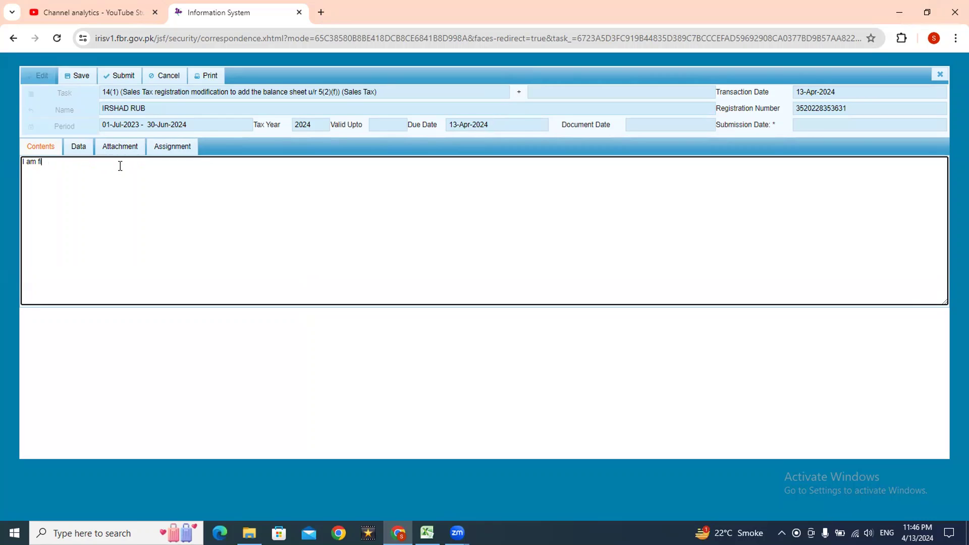
pyautogui.write('ling Bl')
pyautogui.press('BackSpace')
pyautogui.write('alka')
pyautogui.press('BackSpace')
pyautogui.press('BackSpace')
pyautogui.write('ance Shhe')
pyautogui.write(' ee')
pyautogui.press('BackSpace')
pyautogui.press('BackSpace')
pyautogui.press('BackSpace')
pyautogui.write('et dara as ')
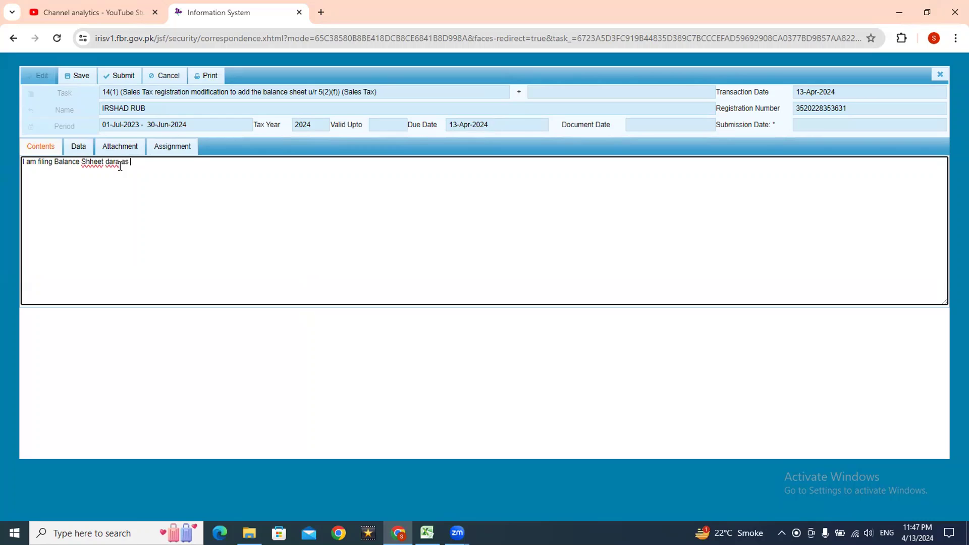
pyautogui.write('of 31st Mar 2023')
pyautogui.press('BackSpace')
pyautogui.press('BackSpace')
pyautogui.write('24')
# - Correct the spelling of "Sheet" and "data" in the correspondence sentence and end it with a full stop
pyautogui.press('Left')
pyautogui.press('Left')
pyautogui.press('BackSpace')
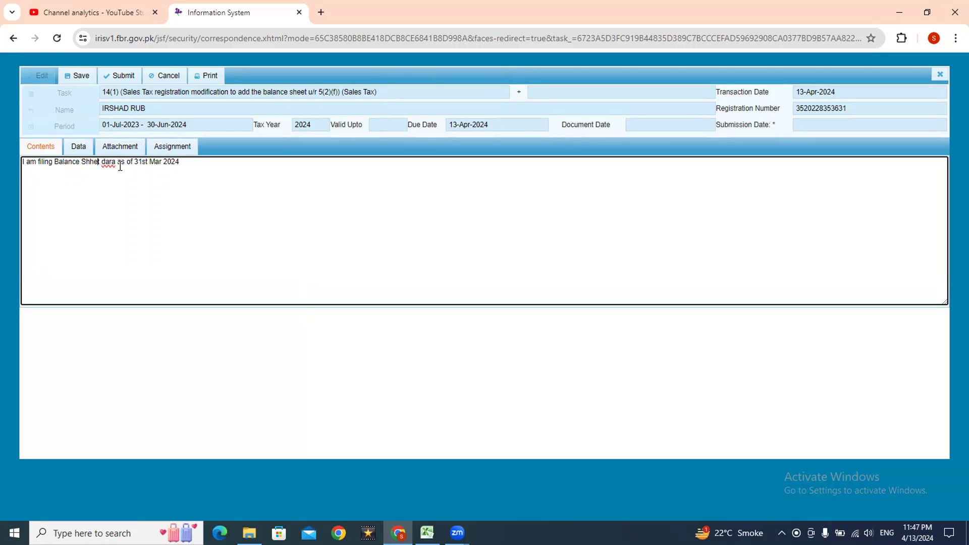
pyautogui.hotkey('ctrl', 'Right')
pyautogui.hotkey('ctrl', 'Right')
pyautogui.hotkey('ctrl', 'Right')
pyautogui.hotkey('ctrl', 'Right')
pyautogui.click(93, 163)
pyautogui.press('BackSpace')
pyautogui.write('e')
pyautogui.click(114, 162)
pyautogui.press('BackSpace')
pyautogui.write('t')
pyautogui.write('.')
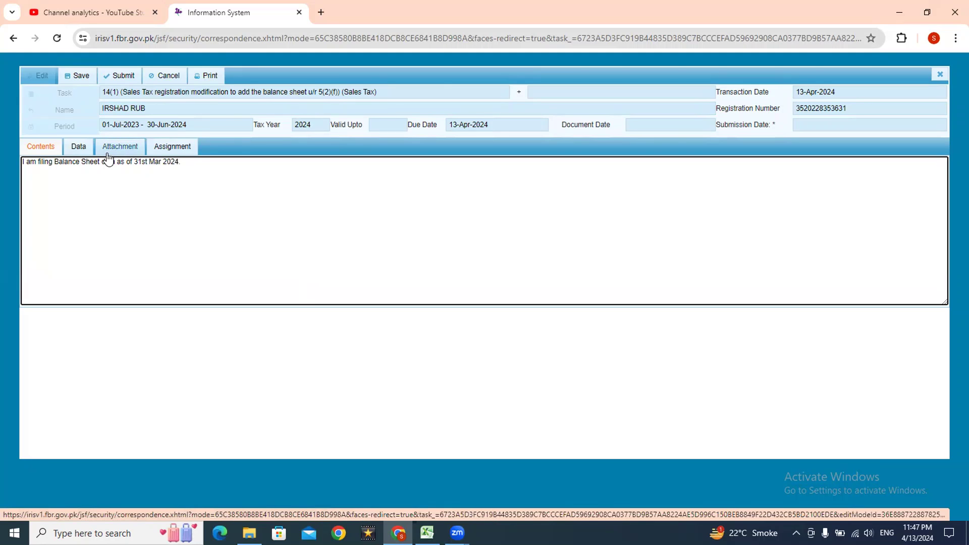
# - Open the Balance Sheet data section of the form with its amount fields
pyautogui.click(82, 146)
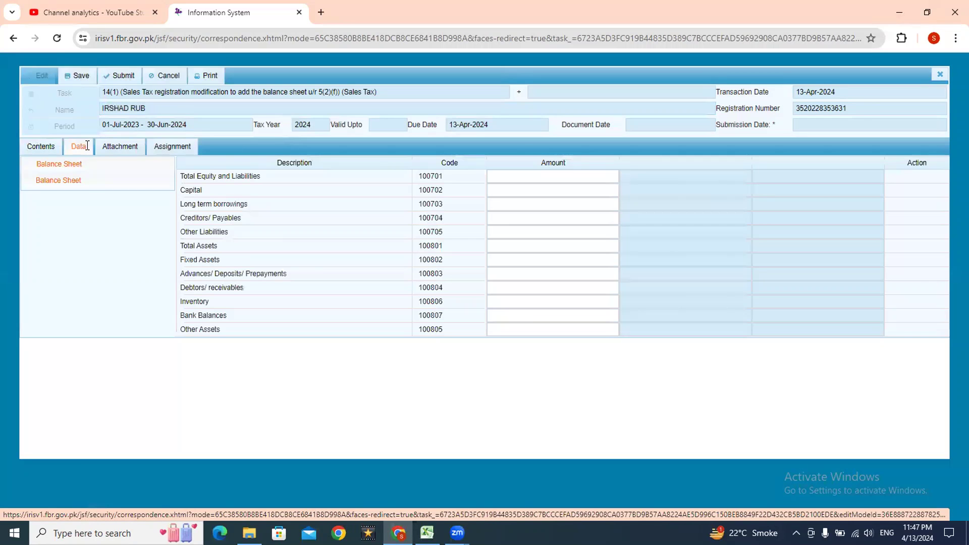
pyautogui.click(74, 168)
pyautogui.click(75, 177)
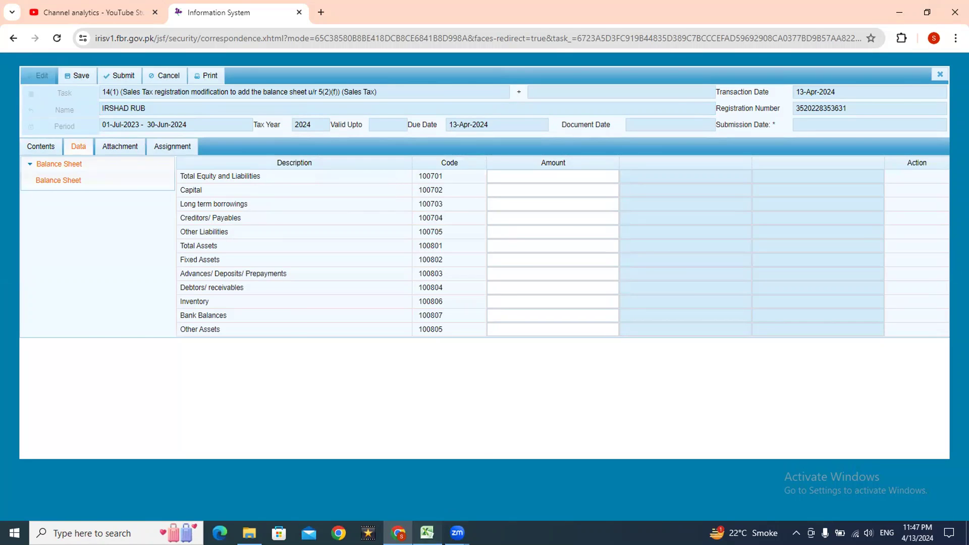
# - Review the balance sheet figures in the Excel workbook down to equity, and return to the form in Chrome
pyautogui.click(427, 532)
pyautogui.click(121, 290)
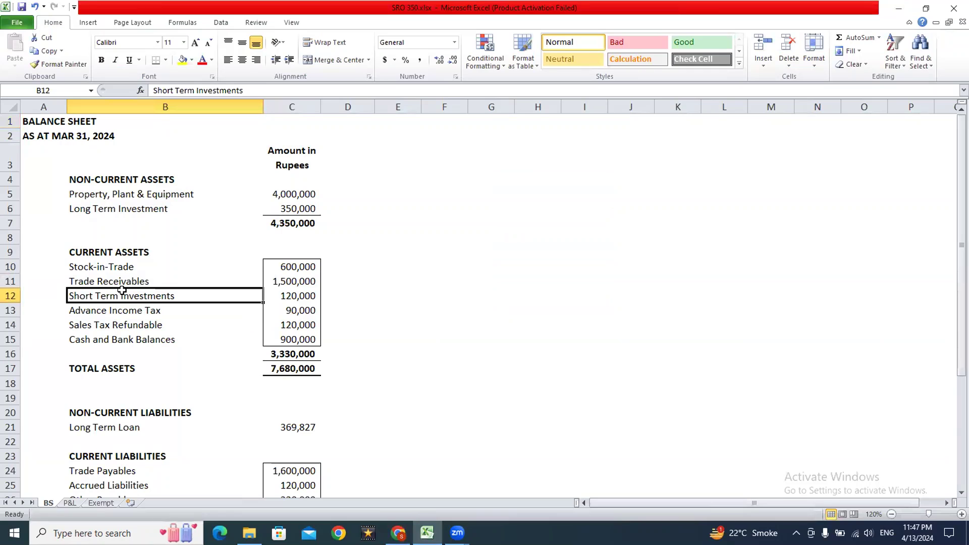
pyautogui.press('Down')
pyautogui.press('Down')
pyautogui.press('Down')
pyautogui.press('Down')
pyautogui.press('Down')
pyautogui.press('Down')
pyautogui.press('Down')
pyautogui.press('Down')
pyautogui.press('Down')
pyautogui.press('Down')
pyautogui.press('Down')
pyautogui.press('Down')
pyautogui.press('Down')
pyautogui.press('Down')
pyautogui.press('Down')
pyautogui.press('Down')
pyautogui.press('Down')
pyautogui.press('Down')
pyautogui.press('Down')
pyautogui.press('Down')
pyautogui.press('Up')
pyautogui.press('Up')
pyautogui.press('Up')
pyautogui.press('Up')
pyautogui.press('Up')
pyautogui.press('Up')
pyautogui.press('Up')
pyautogui.press('Up')
pyautogui.press('Up')
pyautogui.press('Up')
pyautogui.press('Up')
pyautogui.press('Up')
pyautogui.press('Up')
pyautogui.press('Up')
pyautogui.press('Up')
pyautogui.press('Up')
pyautogui.press('Up')
pyautogui.press('Up')
pyautogui.press('Up')
pyautogui.press('Up')
pyautogui.press('Up')
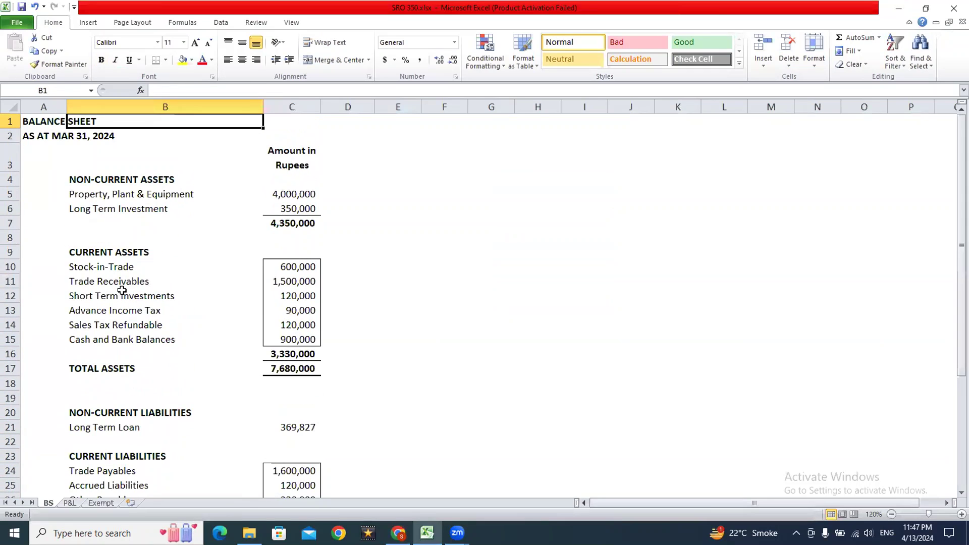
pyautogui.hotkey('alt', 'Tab')
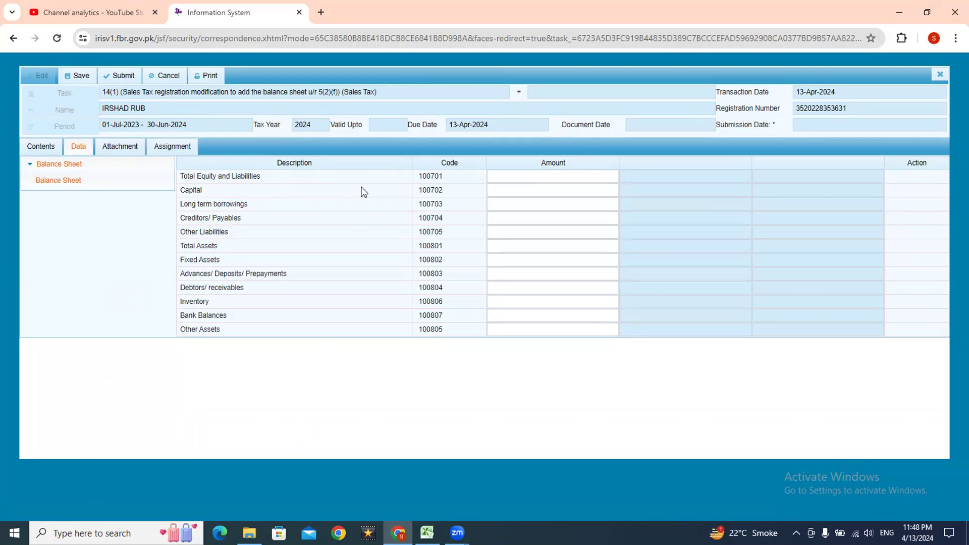
# - Copy the total equity and liabilities of 7,680,000 from the Excel balance sheet into Total Equity and Liabilities on the Chrome form
pyautogui.hotkey('alt', 'Tab')
pyautogui.click(173, 314)
pyautogui.press('Down')
pyautogui.press('Down')
pyautogui.press('Down')
pyautogui.press('Down')
pyautogui.press('Down')
pyautogui.press('Down')
pyautogui.press('Down')
pyautogui.press('Down')
pyautogui.press('Down')
pyautogui.press('Down')
pyautogui.press('Down')
pyautogui.press('Down')
pyautogui.press('Down')
pyautogui.press('Down')
pyautogui.press('Down')
pyautogui.press('Down')
pyautogui.press('Down')
pyautogui.press('Down')
pyautogui.press('Down')
pyautogui.press('Down')
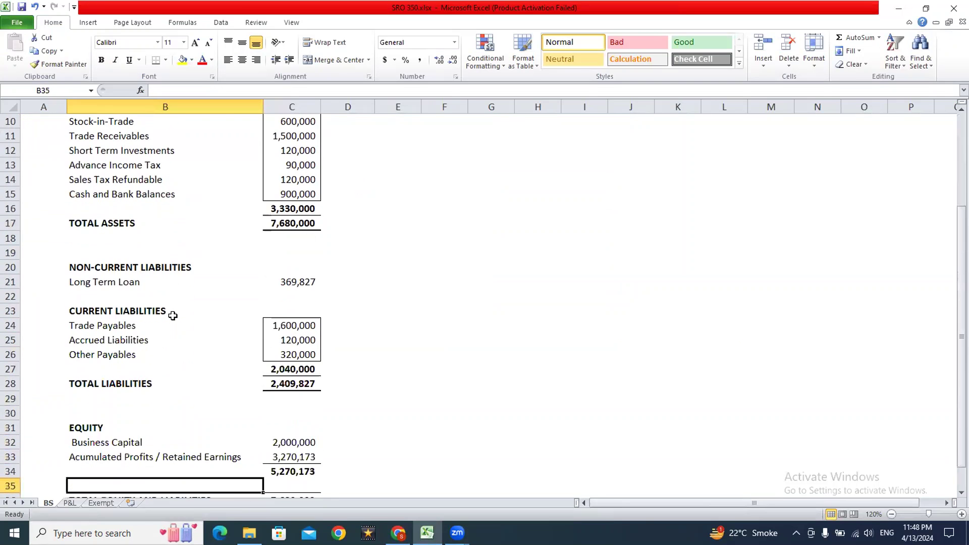
pyautogui.press('Down')
pyautogui.press('Down')
pyautogui.press('Down')
pyautogui.press('Down')
pyautogui.press('Down')
pyautogui.press('Down')
pyautogui.press('Down')
pyautogui.press('Down')
pyautogui.press('Down')
pyautogui.press('Right')
pyautogui.press('Up')
pyautogui.press('Up')
pyautogui.press('Up')
pyautogui.press('Up')
pyautogui.press('Up')
pyautogui.press('Up')
pyautogui.press('Up')
pyautogui.press('Up')
pyautogui.hotkey('ctrl', 'c')
pyautogui.hotkey('alt', 'Tab')
pyautogui.click(506, 177)
pyautogui.hotkey('ctrl', 'v')
# - Copy the Business Capital figure of 2,000,000 from the Excel sheet into the form's Capital amount
pyautogui.click(580, 193)
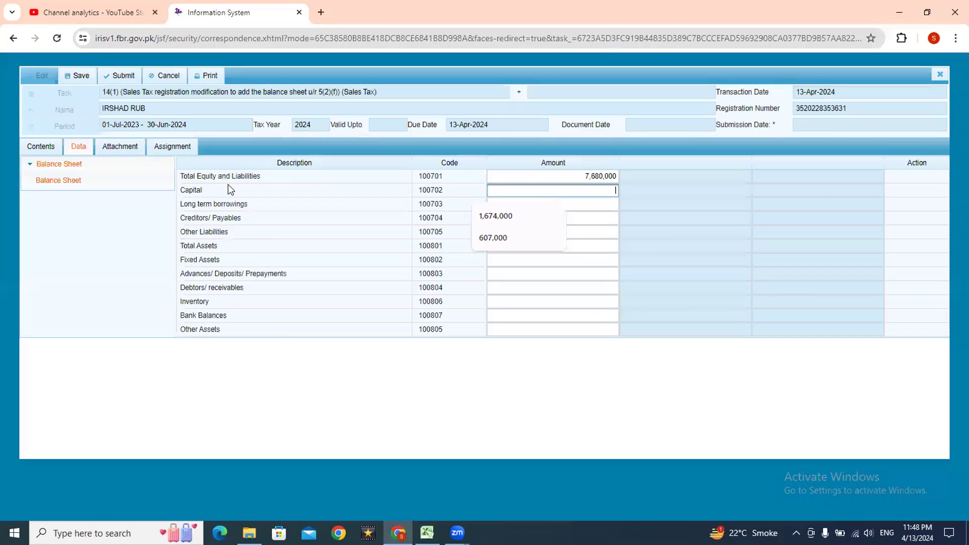
pyautogui.hotkey('alt', 'Tab')
pyautogui.click(306, 316)
pyautogui.hotkey('ctrl', 'c')
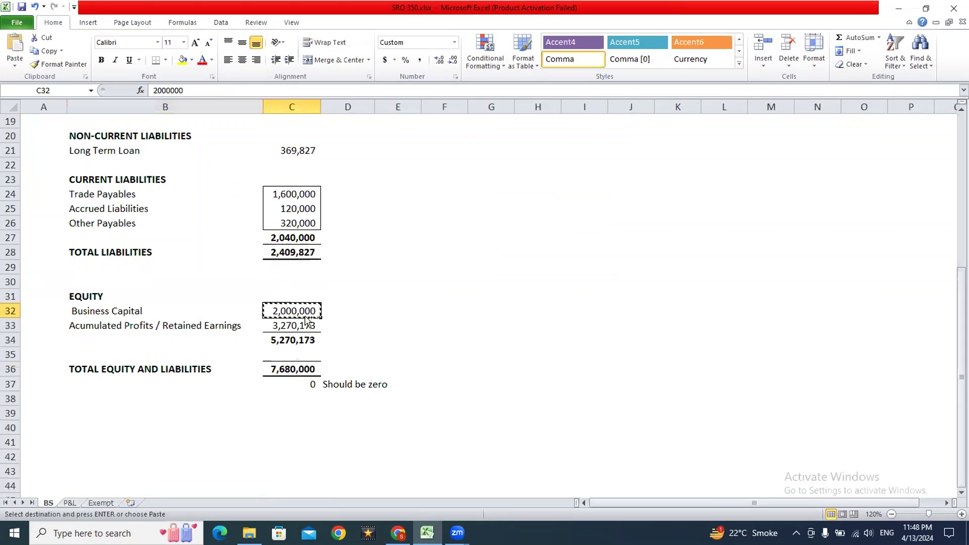
pyautogui.hotkey('alt', 'Tab')
pyautogui.hotkey('ctrl', 'v')
# - Copy the Long Term Loan figure of 369,827 from the Excel sheet into the form's Long term borrowings amount
pyautogui.click(513, 203)
pyautogui.hotkey('alt', 'Tab')
pyautogui.hotkey('alt', 'Tab')
pyautogui.hotkey('alt', 'Tab')
pyautogui.click(291, 152)
pyautogui.hotkey('ctrl', 'c')
pyautogui.hotkey('alt', 'Tab')
pyautogui.hotkey('ctrl', 'v')
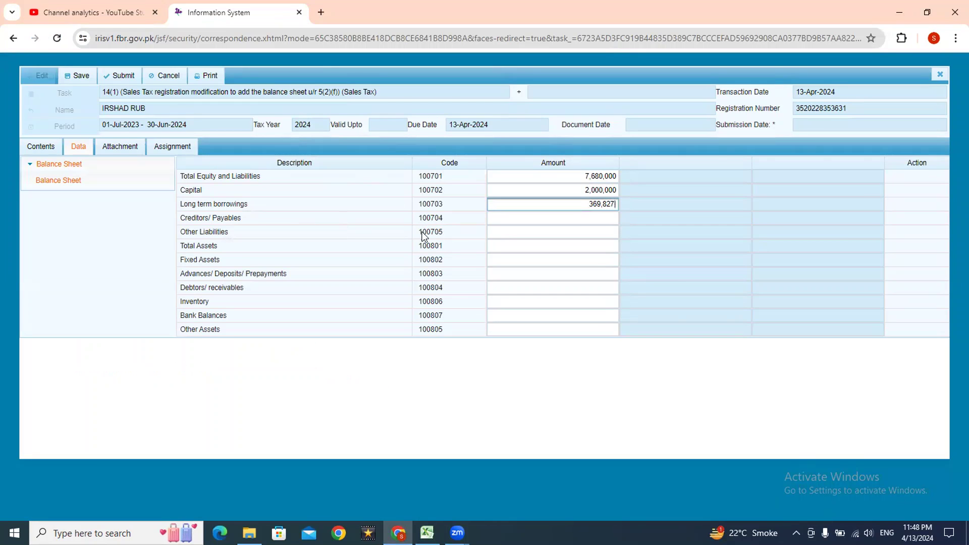
# - Add up Trade Payables and Accrued Liabilities in the Excel sheet and enter 1720000 as the form's Creditors/ Payables amount
pyautogui.click(509, 221)
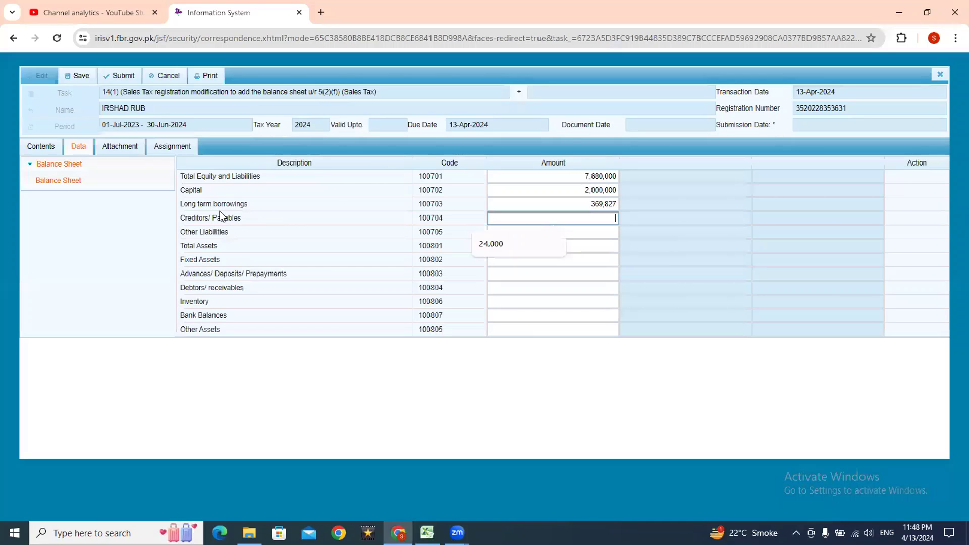
pyautogui.hotkey('alt', 'Tab')
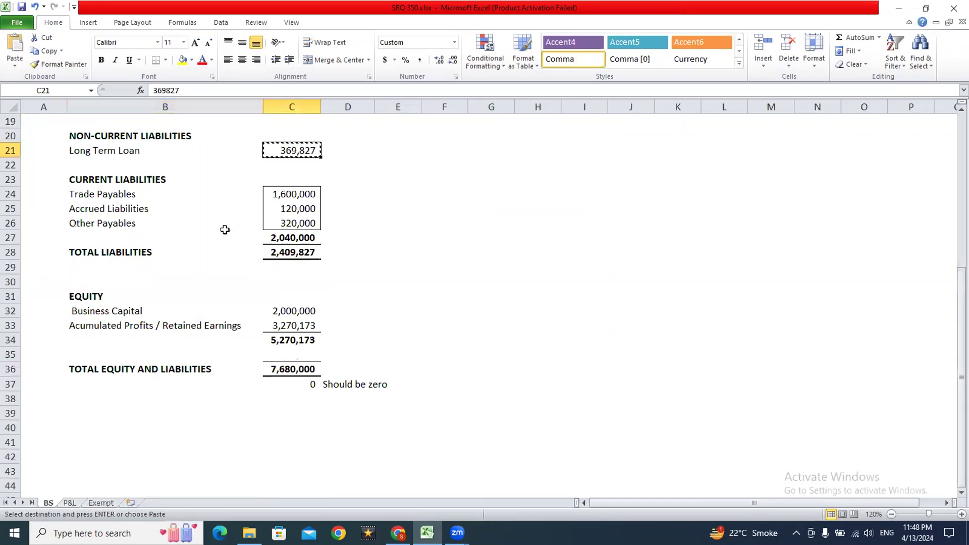
pyautogui.click(112, 198)
pyautogui.click(112, 208)
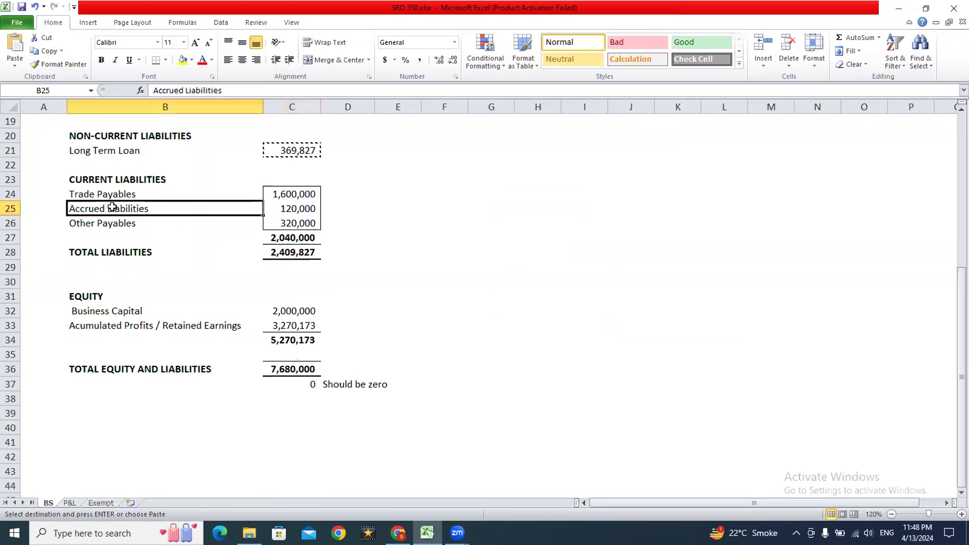
pyautogui.click(112, 223)
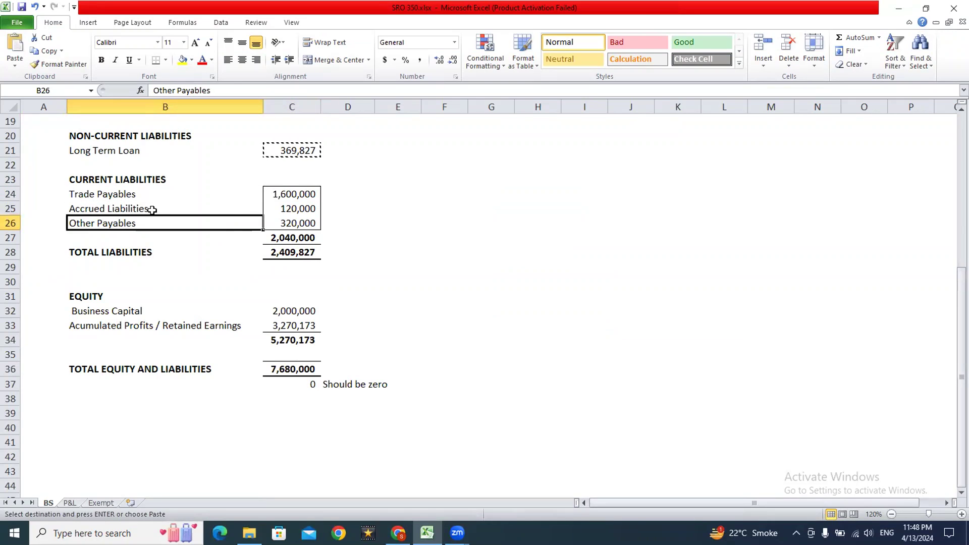
pyautogui.moveTo(285, 195); pyautogui.dragTo(285, 208)
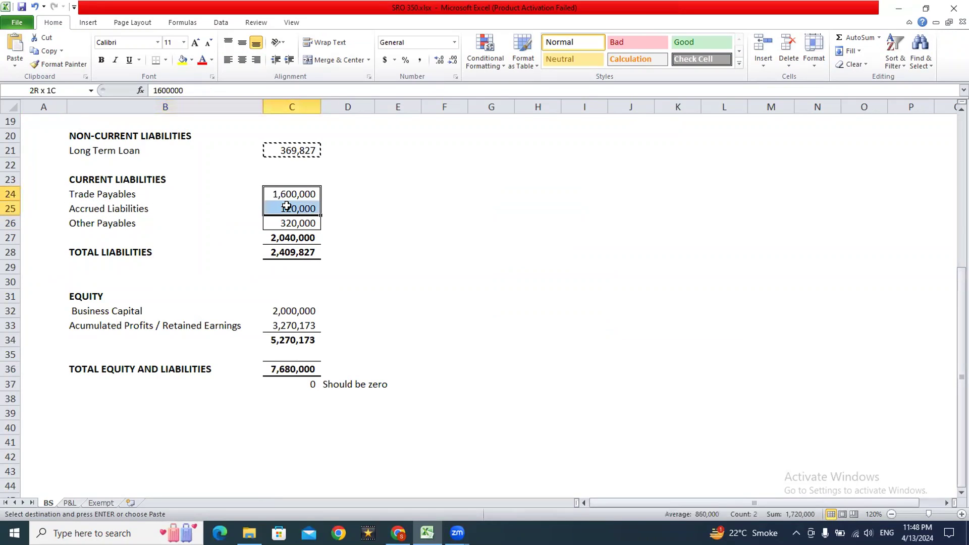
pyautogui.click(398, 532)
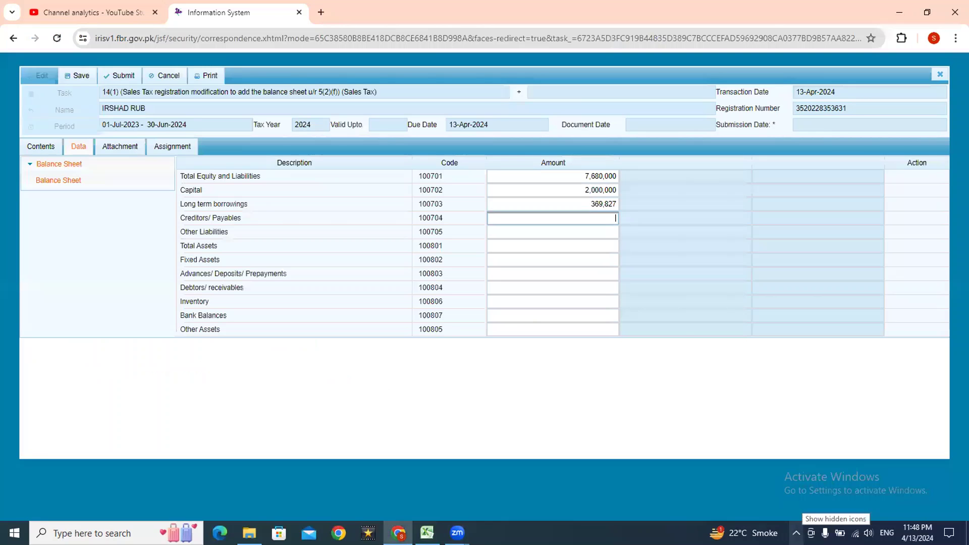
pyautogui.write('1720000')
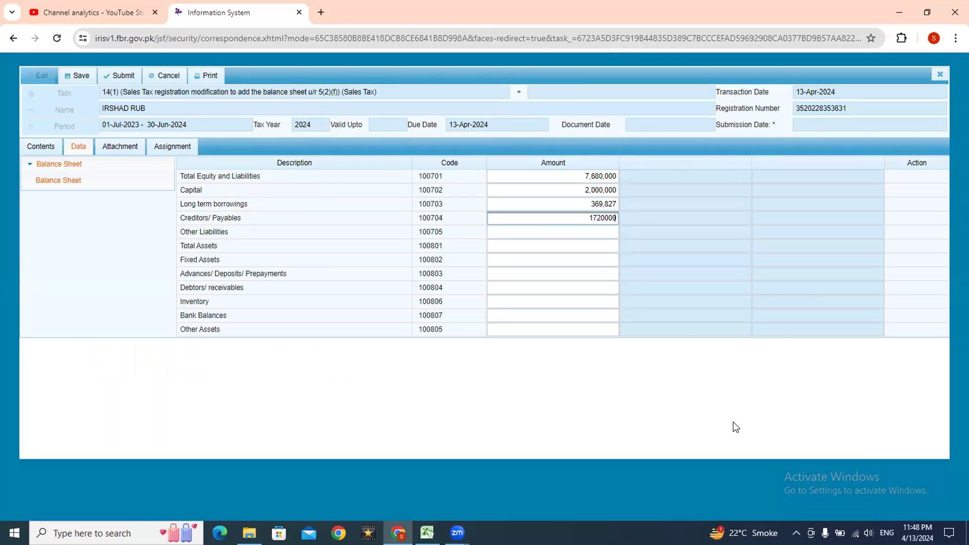
# - Copy the Other Payables figure of 320,000 from the Excel sheet into the form's Other Liabilities amount
pyautogui.click(592, 233)
pyautogui.hotkey('alt', 'Tab')
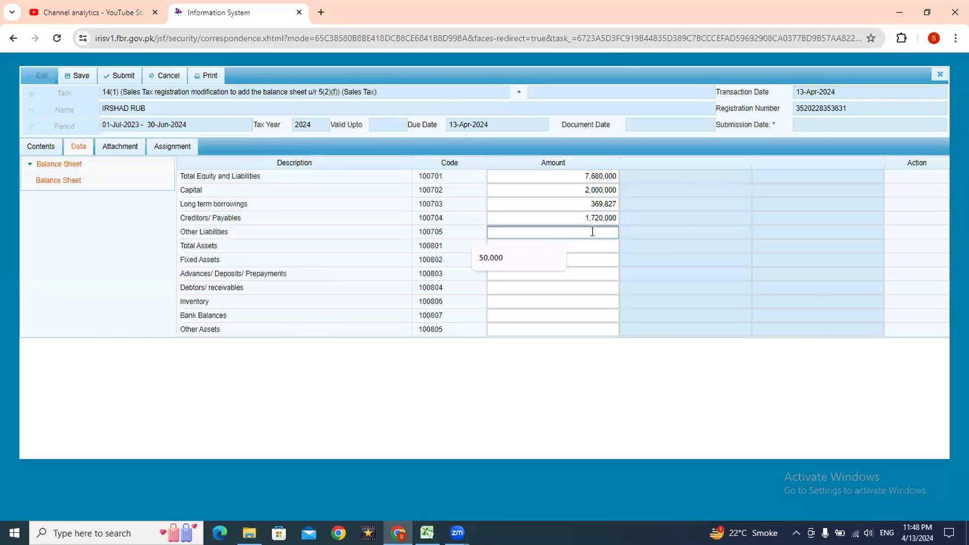
pyautogui.click(310, 223)
pyautogui.hotkey('ctrl', 'c')
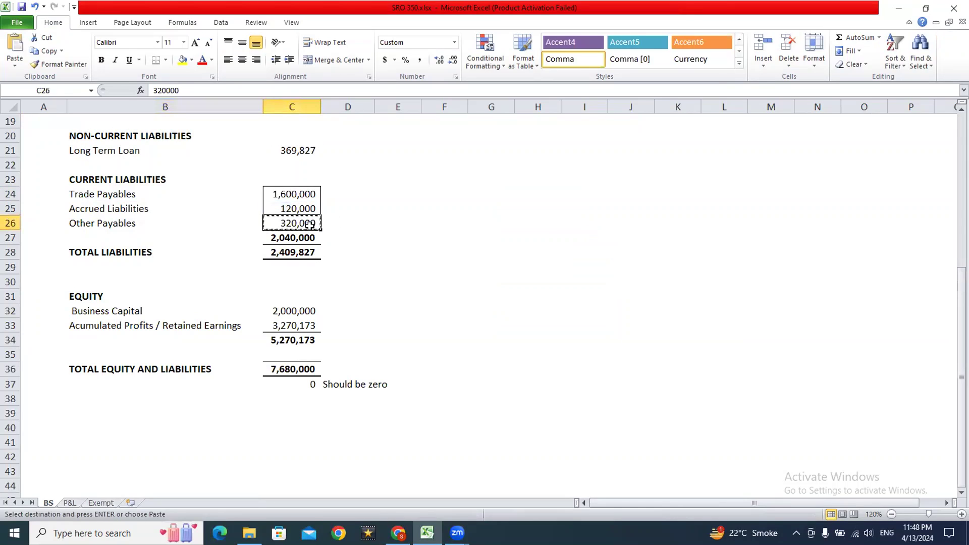
pyautogui.hotkey('alt', 'Tab')
pyautogui.hotkey('ctrl', 'v')
# - Copy the TOTAL ASSETS figure of 7,680,000 from the Excel sheet into the form's Total Assets amount
pyautogui.click(495, 249)
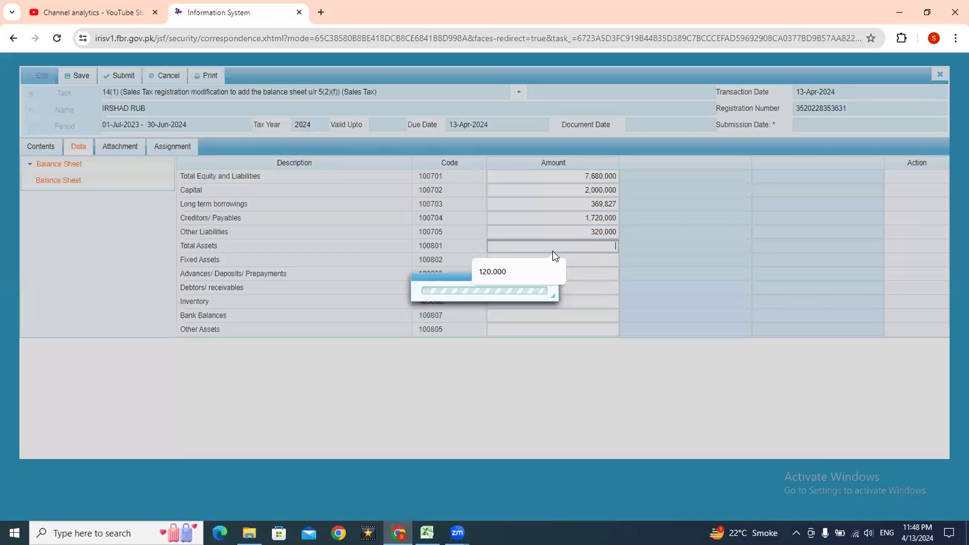
pyautogui.hotkey('alt', 'Tab')
pyautogui.click(326, 181)
pyautogui.press('Left')
pyautogui.press('Up')
pyautogui.press('Up')
pyautogui.press('Up')
pyautogui.press('Up')
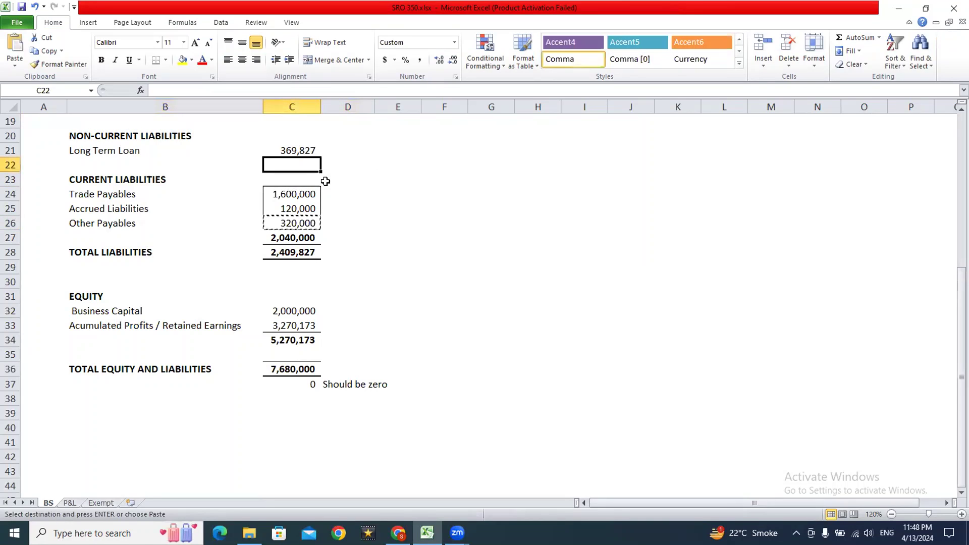
pyautogui.press('Up')
pyautogui.press('Up')
pyautogui.press('Up')
pyautogui.press('Up')
pyautogui.press('Up')
pyautogui.press('Up')
pyautogui.press('Up')
pyautogui.press('Up')
pyautogui.press('Up')
pyautogui.press('Up')
pyautogui.press('Up')
pyautogui.press('Up')
pyautogui.press('Up')
pyautogui.press('Down')
pyautogui.press('Down')
pyautogui.press('Down')
pyautogui.press('Down')
pyautogui.press('Down')
pyautogui.press('Down')
pyautogui.press('Down')
pyautogui.press('Down')
pyautogui.press('Down')
pyautogui.press('Down')
pyautogui.press('Down')
pyautogui.hotkey('ctrl', 'c')
pyautogui.hotkey('alt', 'Tab')
pyautogui.hotkey('ctrl', 'v')
# - Copy the Property, Plant & Equipment figure of 4,000,000 from the Excel sheet into the form's Fixed Assets amount
pyautogui.click(502, 259)
pyautogui.hotkey('alt', 'Tab')
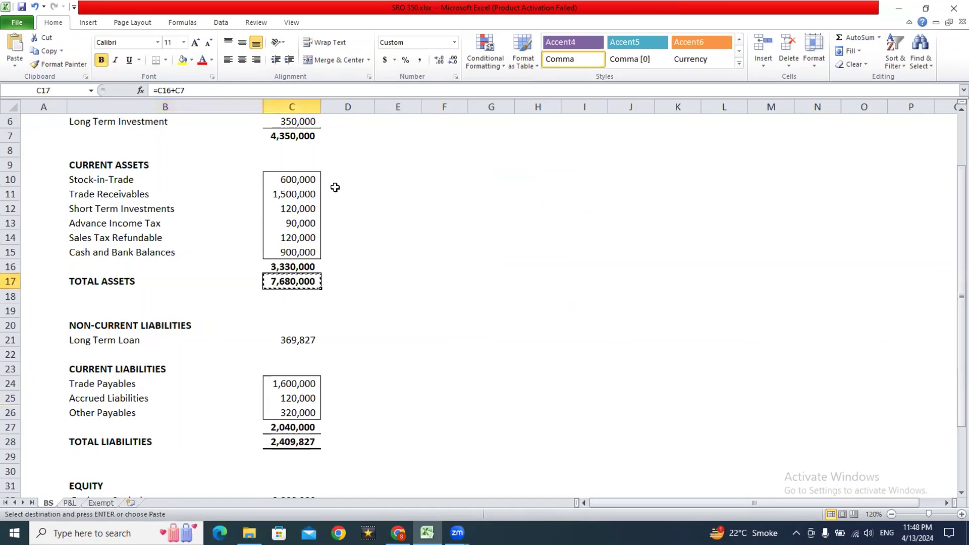
pyautogui.click(235, 135)
pyautogui.press('Up')
pyautogui.press('Up')
pyautogui.press('Up')
pyautogui.press('Up')
pyautogui.press('Up')
pyautogui.press('Up')
pyautogui.press('Right')
pyautogui.press('Down')
pyautogui.press('Down')
pyautogui.press('Down')
pyautogui.press('Down')
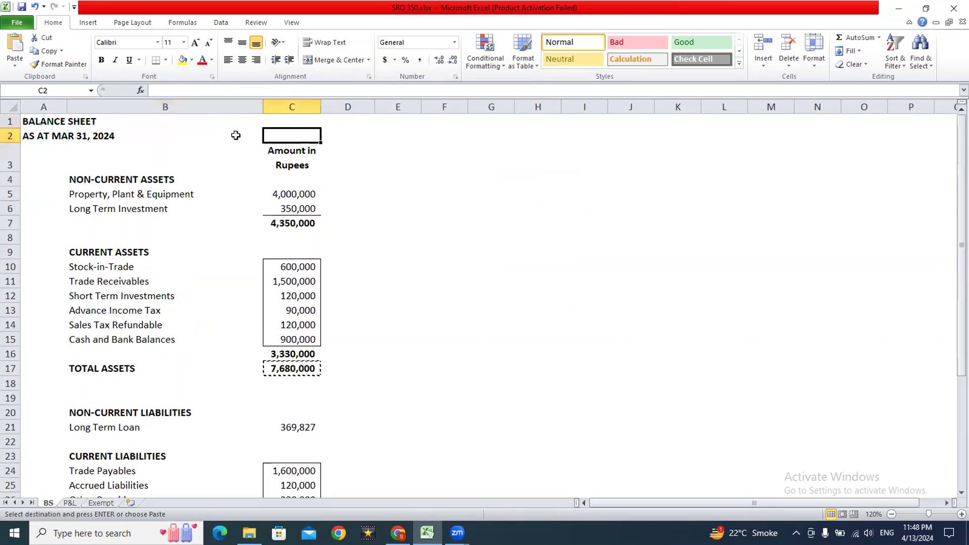
pyautogui.hotkey('ctrl', 'c')
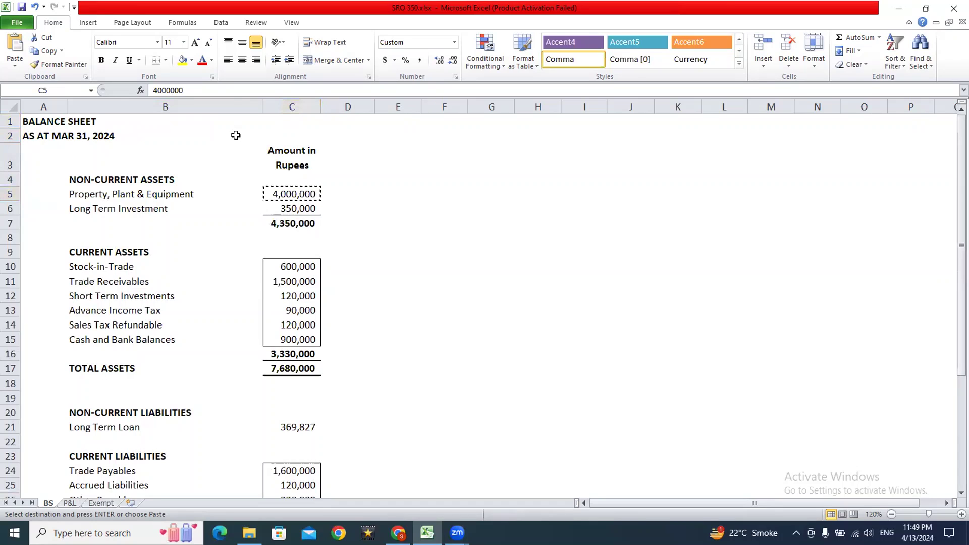
pyautogui.hotkey('alt', 'Tab')
pyautogui.hotkey('ctrl', 'v')
# - Sum Advance Income Tax and Sales Tax Refundable in the Excel sheet and enter 210,000 as the form's Advances/ Deposits/ Prepayments amount
pyautogui.click(532, 273)
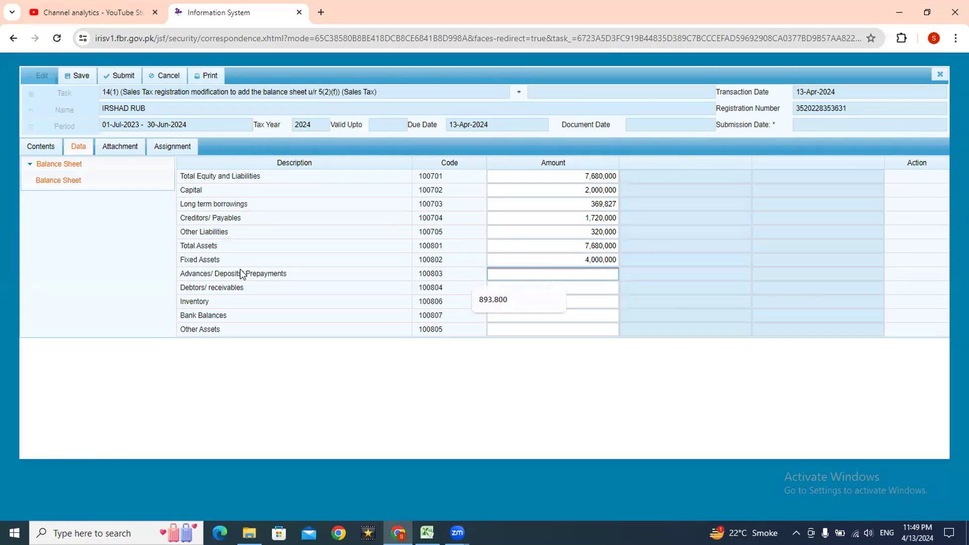
pyautogui.hotkey('alt', 'Tab')
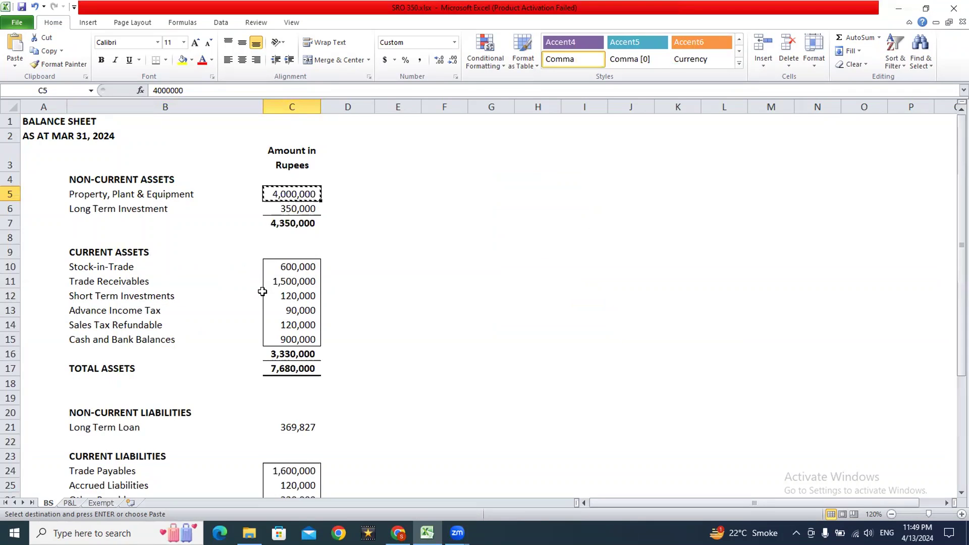
pyautogui.click(265, 310)
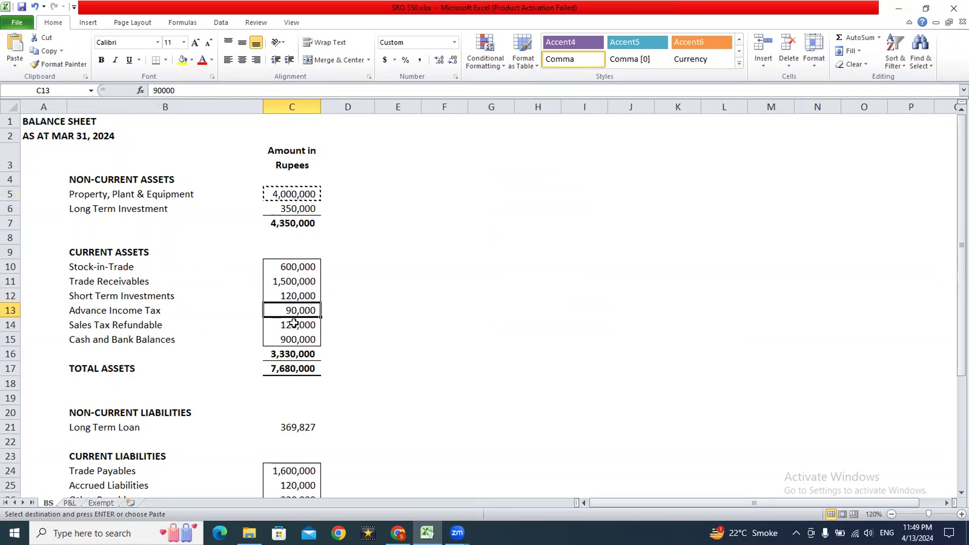
pyautogui.keyDown('ctrl'); pyautogui.click(294, 323); pyautogui.keyUp('ctrl')
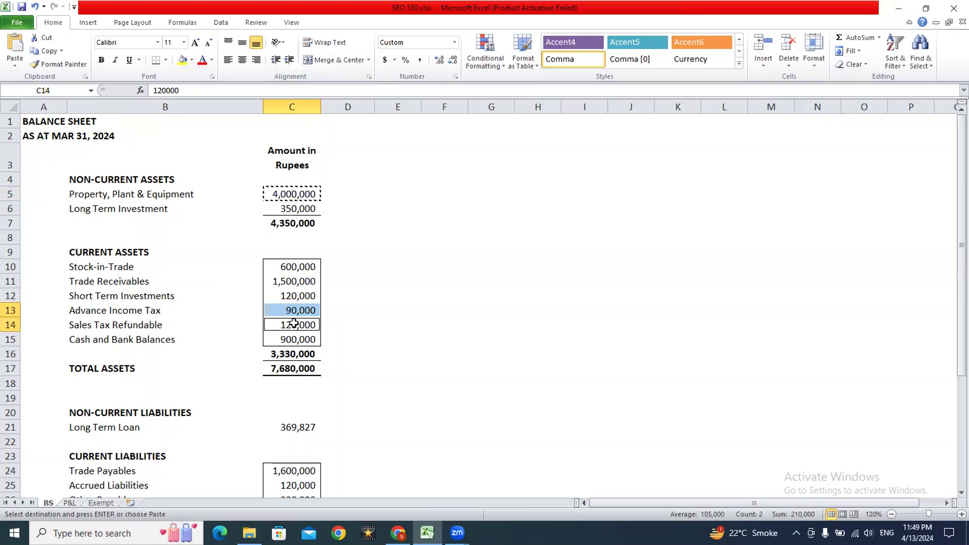
pyautogui.hotkey('alt', 'Tab')
pyautogui.hotkey('alt', 'Tab')
pyautogui.keyDown('ctrl'); pyautogui.click(292, 297); pyautogui.keyUp('ctrl')
pyautogui.hotkey('alt', 'Tab')
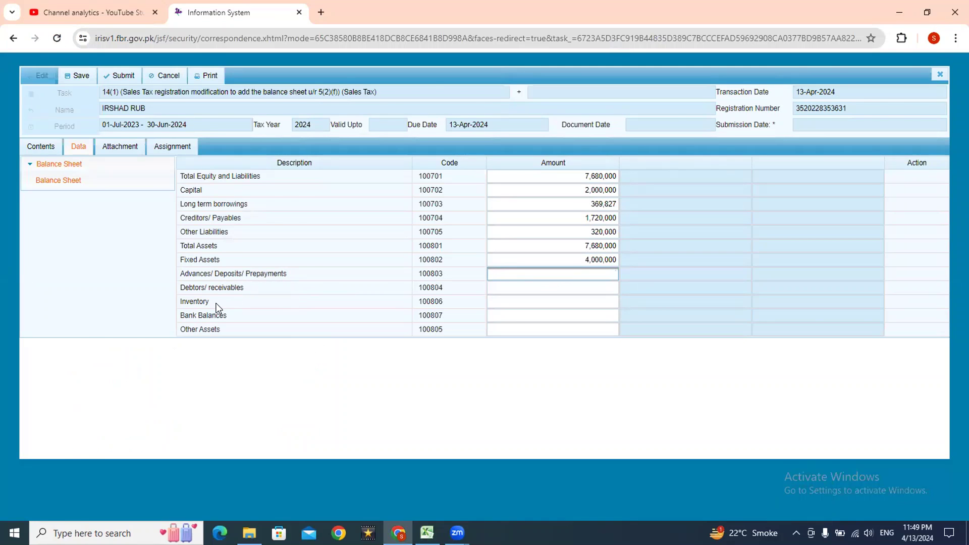
pyautogui.hotkey('alt', 'Tab')
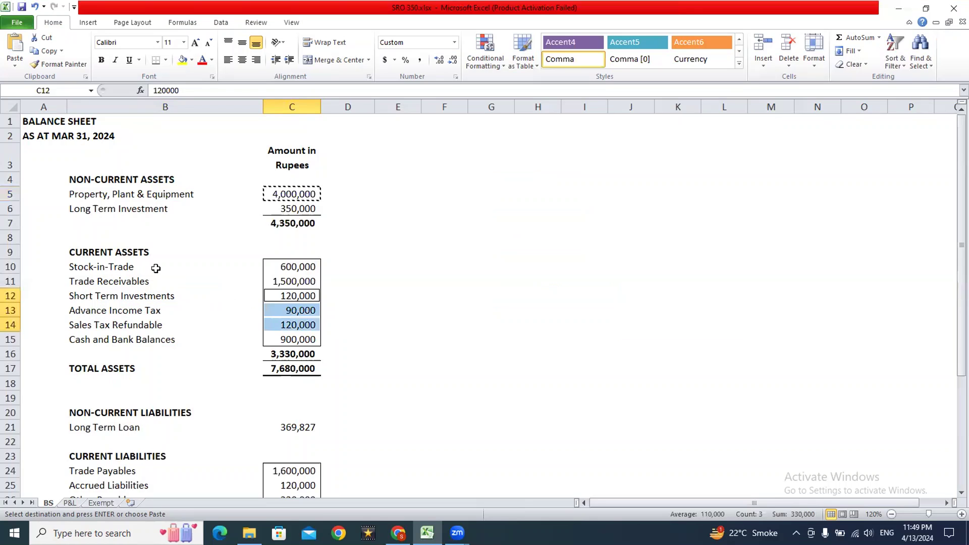
pyautogui.hotkey('alt', 'Tab')
pyautogui.hotkey('alt', 'Tab')
pyautogui.hotkey('alt', 'Tab')
pyautogui.hotkey('alt', 'Tab')
pyautogui.click(297, 297)
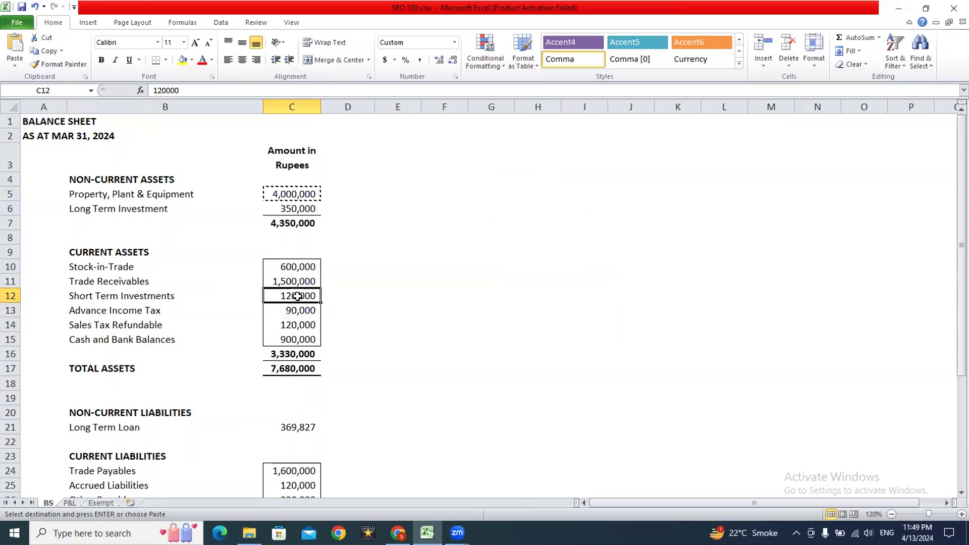
pyautogui.click(298, 311)
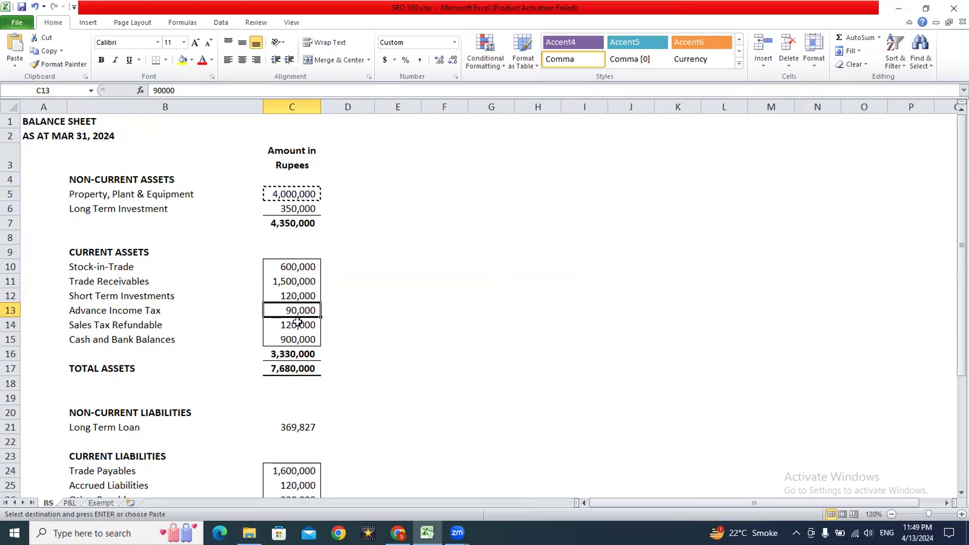
pyautogui.hotkey('alt', 'Tab')
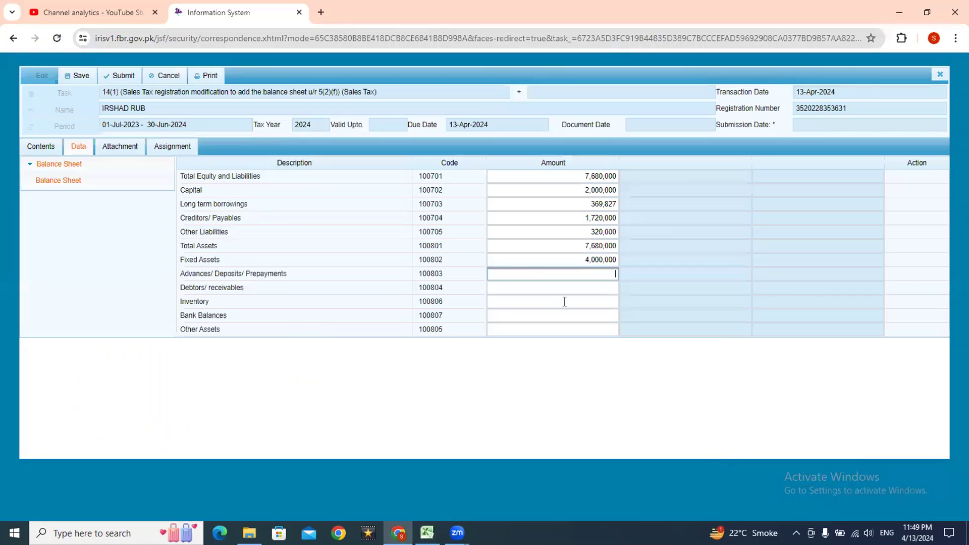
pyautogui.write('210,000')
pyautogui.press('Tab')
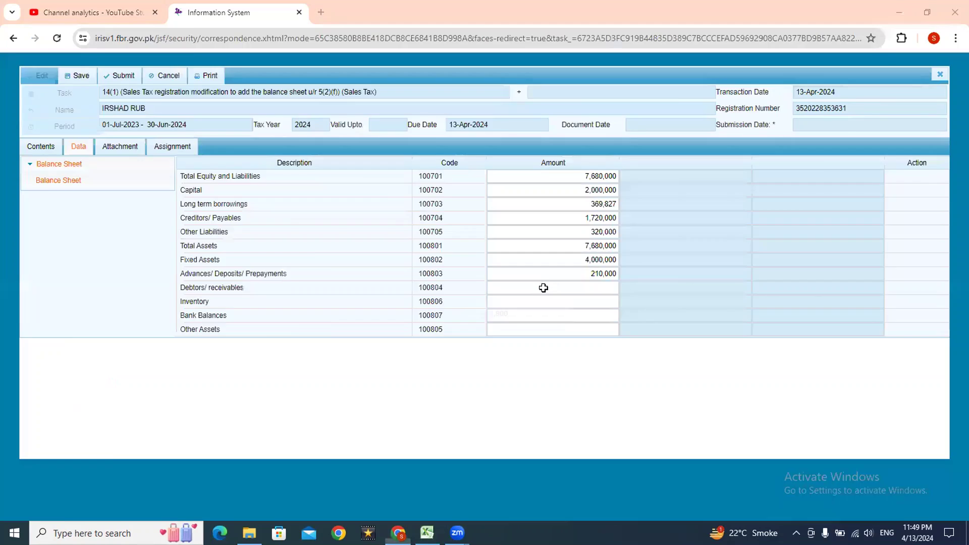
# - Copy the Trade Receivables figure of 1,500,000 from the Excel sheet into the form's Debtors/ receivables amount
pyautogui.hotkey('alt', 'Tab')
pyautogui.click(295, 281)
pyautogui.hotkey('ctrl', 'c')
pyautogui.hotkey('alt', 'Tab')
pyautogui.hotkey('ctrl', 'v')
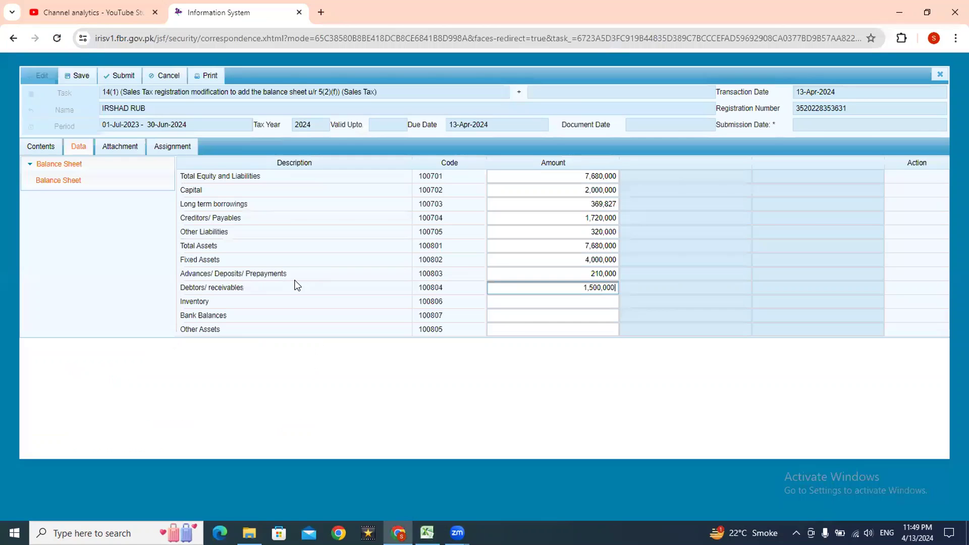
# - Copy the Stock-in-Trade figure of 600,000 from the Excel sheet into the form's Inventory amount
pyautogui.click(542, 303)
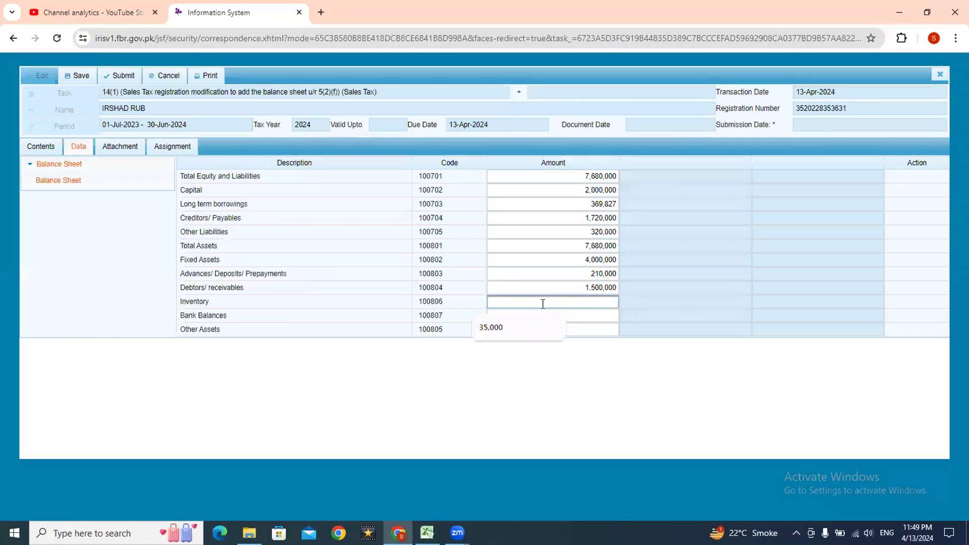
pyautogui.hotkey('alt', 'Tab')
pyautogui.click(300, 268)
pyautogui.hotkey('ctrl', 'c')
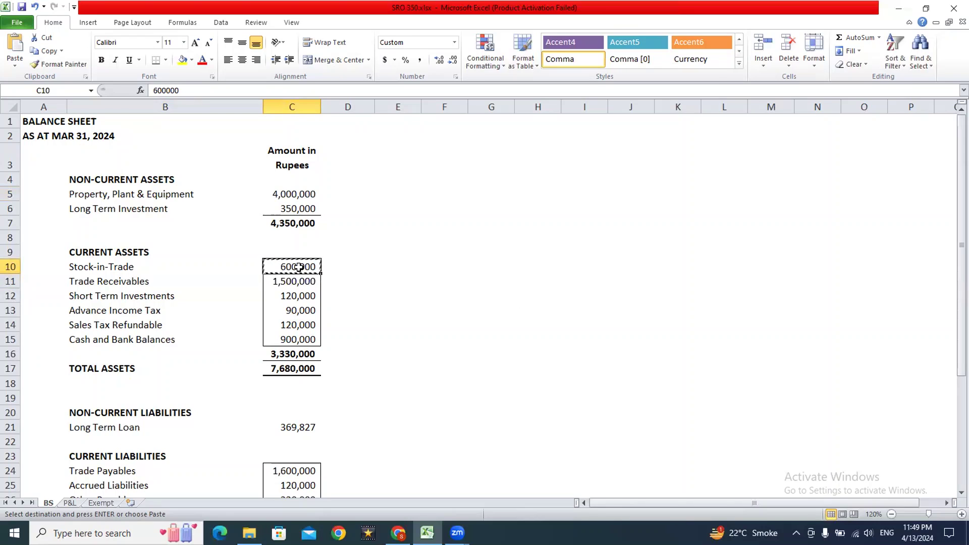
pyautogui.hotkey('alt', 'Tab')
pyautogui.hotkey('ctrl', 'v')
# - Copy the Cash and Bank Balances figure of 900,000 from the Excel sheet into the form's Bank Balances amount
pyautogui.click(532, 316)
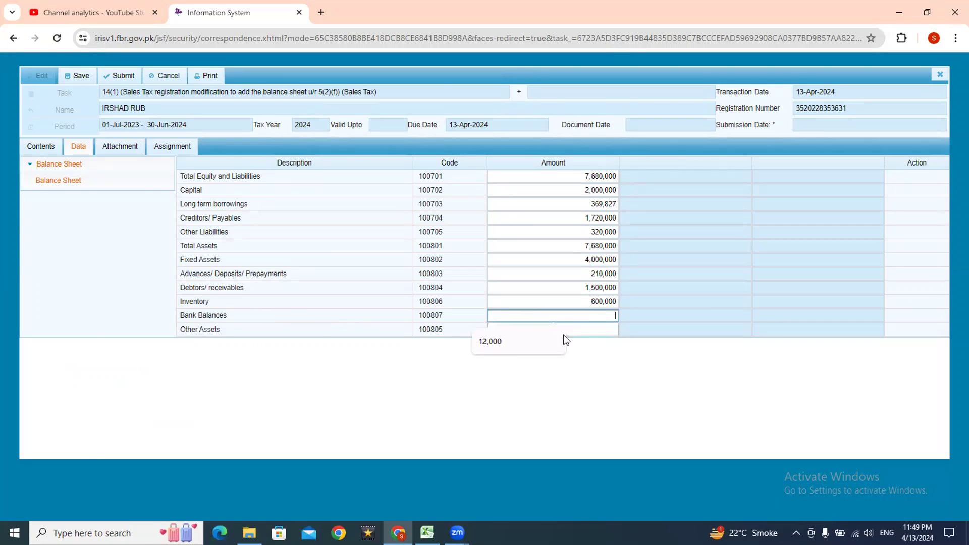
pyautogui.hotkey('alt', 'Tab')
pyautogui.click(291, 337)
pyautogui.hotkey('ctrl', 'c')
pyautogui.hotkey('alt', 'Tab')
pyautogui.hotkey('ctrl', 'v')
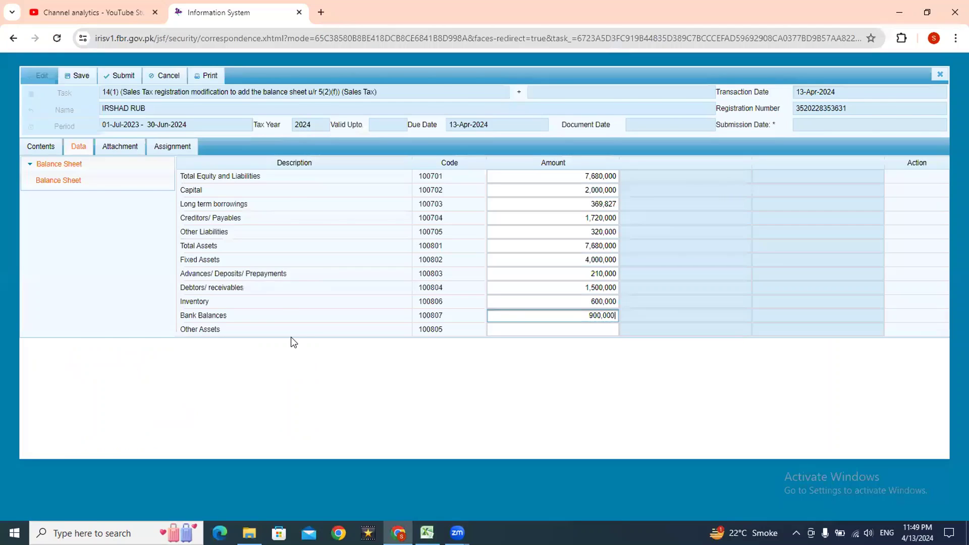
# - Copy the Short Term Investments figure of 120,000 from the Excel sheet into the form's Other Assets amount
pyautogui.hotkey('alt', 'Tab')
pyautogui.click(279, 301)
pyautogui.hotkey('ctrl', 'c')
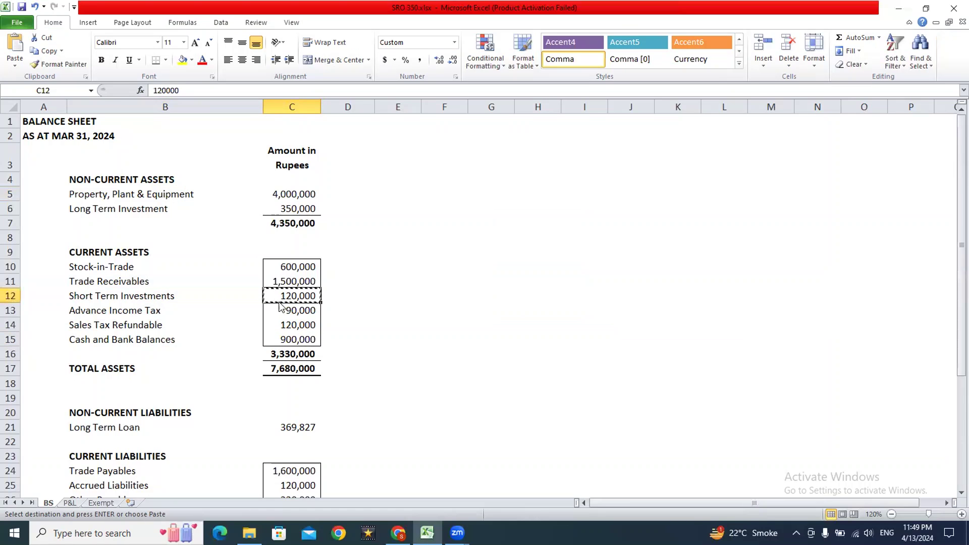
pyautogui.hotkey('alt', 'Tab')
pyautogui.click(523, 331)
pyautogui.hotkey('ctrl', 'v')
pyautogui.click(544, 257)
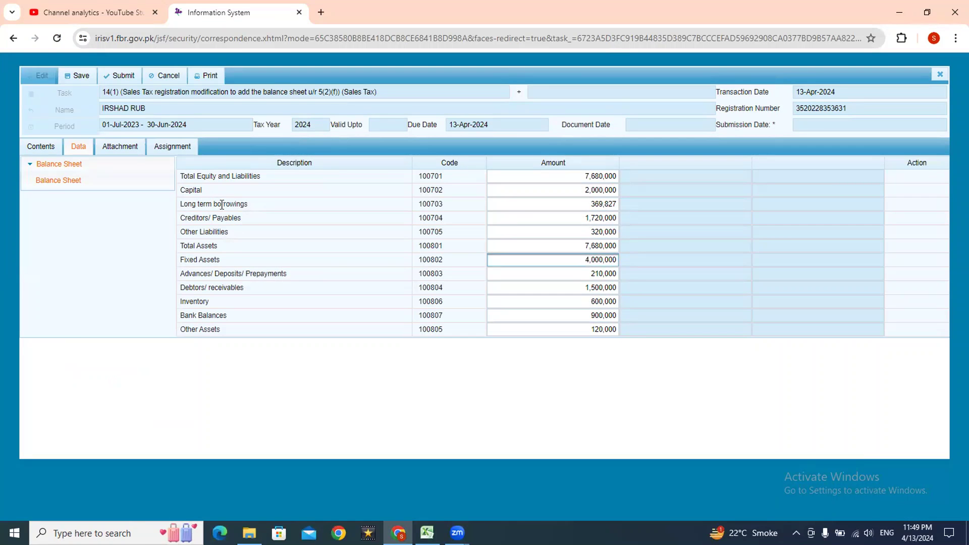
# - Copy the equity subtotal of 5,270,173 from the Excel sheet and replace the form's Capital amount with it
pyautogui.hotkey('alt', 'Tab')
pyautogui.click(189, 431)
pyautogui.click(190, 436)
pyautogui.press('Down')
pyautogui.press('Down')
pyautogui.press('Down')
pyautogui.press('Down')
pyautogui.press('Down')
pyautogui.press('Down')
pyautogui.press('Down')
pyautogui.press('Down')
pyautogui.press('Down')
pyautogui.press('Down')
pyautogui.press('Down')
pyautogui.press('Down')
pyautogui.press('Down')
pyautogui.press('Down')
pyautogui.press('Down')
pyautogui.press('Down')
pyautogui.press('Down')
pyautogui.press('Down')
pyautogui.press('Down')
pyautogui.press('Down')
pyautogui.press('Up')
pyautogui.press('Up')
pyautogui.press('Up')
pyautogui.press('Up')
pyautogui.press('Up')
pyautogui.press('Up')
pyautogui.press('Up')
pyautogui.press('Up')
pyautogui.press('Up')
pyautogui.press('Up')
pyautogui.press('Up')
pyautogui.press('Up')
pyautogui.press('Right')
pyautogui.press('Down')
pyautogui.press('Down')
pyautogui.press('Down')
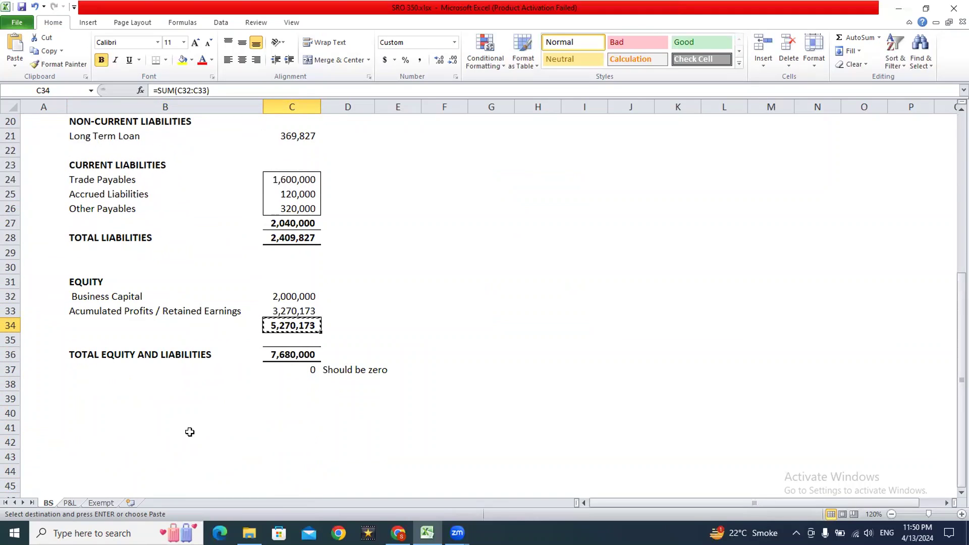
pyautogui.hotkey('alt', 'Tab')
pyautogui.click(588, 190)
pyautogui.hotkey('ctrl', 'v')
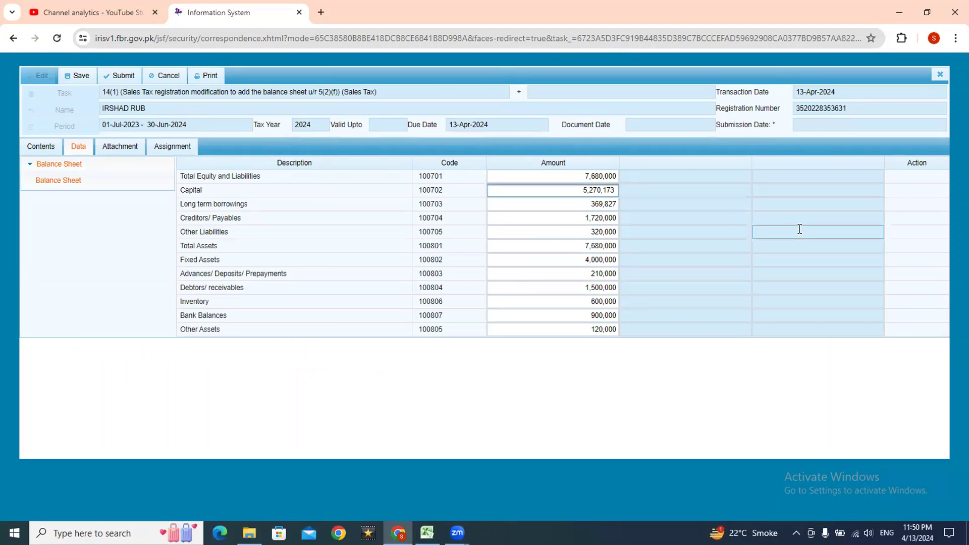
pyautogui.hotkey('alt', 'Tab')
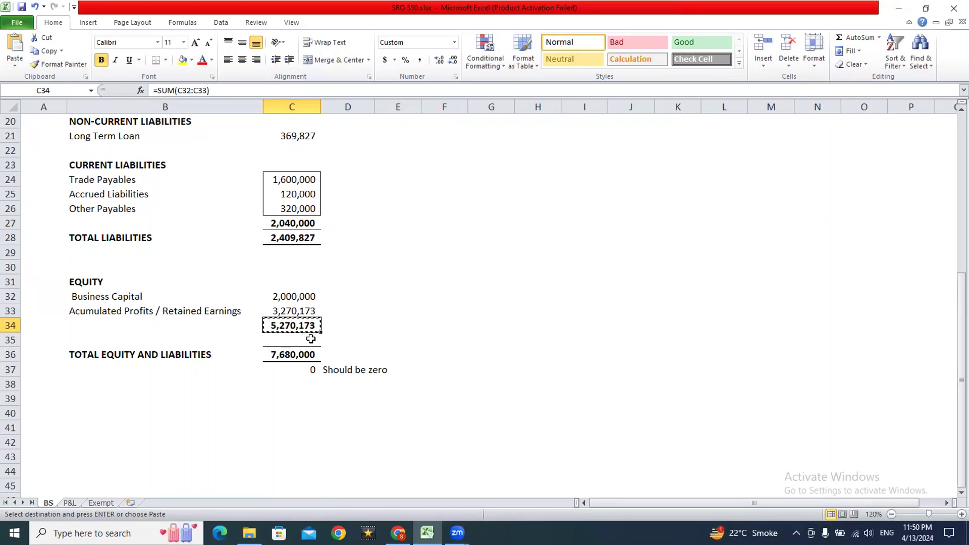
pyautogui.hotkey('alt', 'Tab')
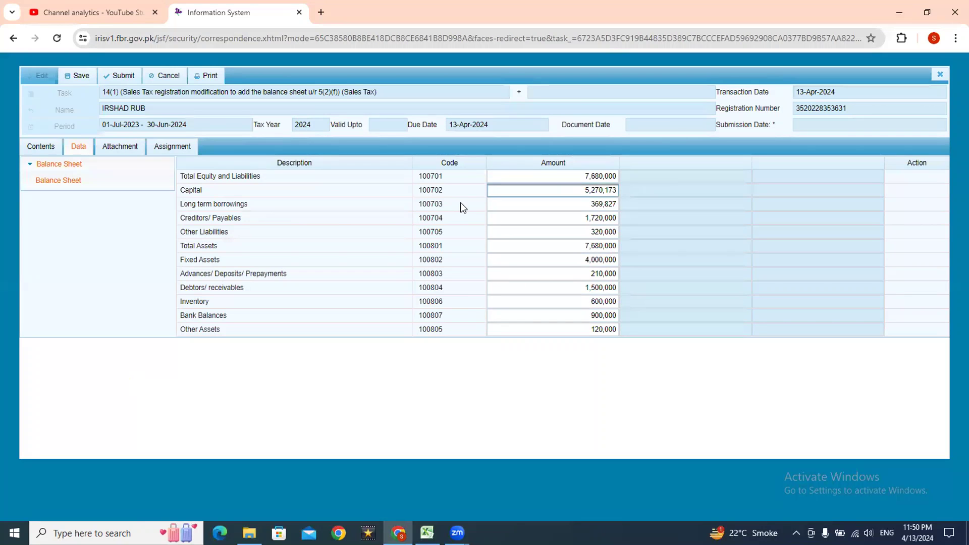
pyautogui.click(555, 218)
pyautogui.click(75, 218)
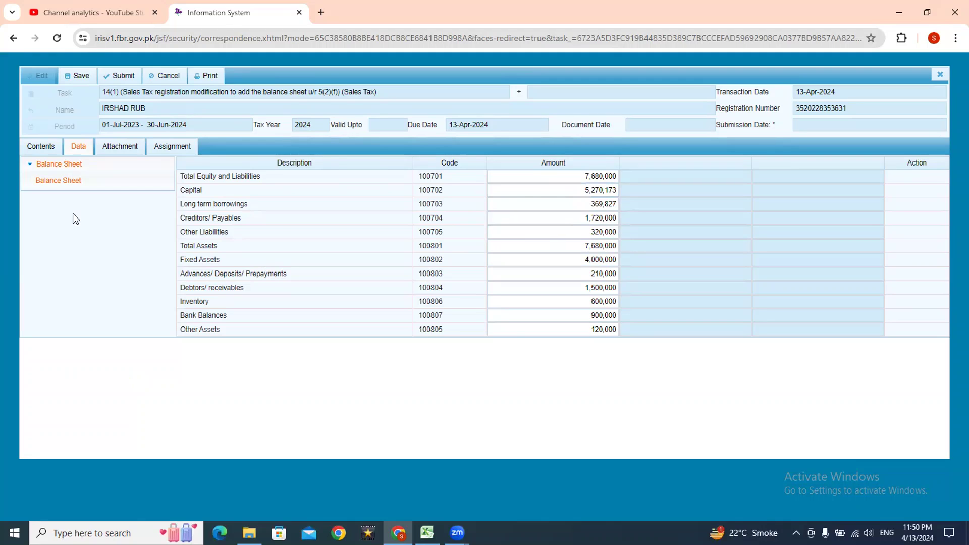
pyautogui.click(666, 217)
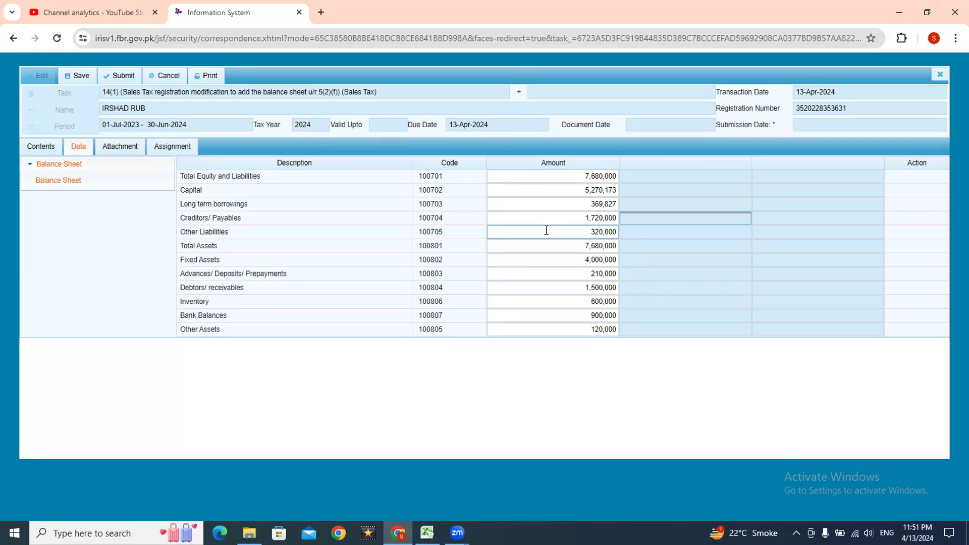
# - In the Excel sheet, multiply the equity subtotal by 5 in cell D34 and format it with thousands separators and no decimals
pyautogui.hotkey('alt', 'Tab')
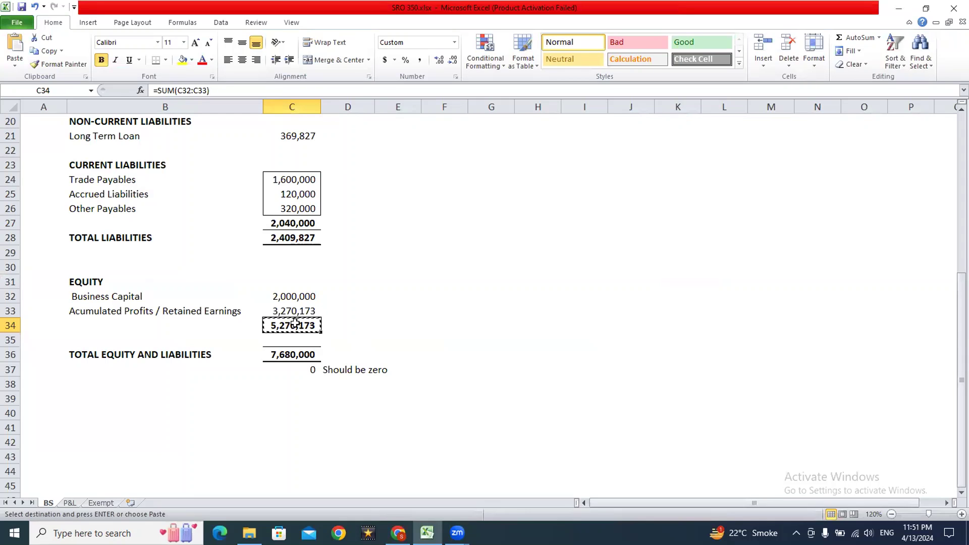
pyautogui.click(339, 323)
pyautogui.write('=')
pyautogui.press('Left')
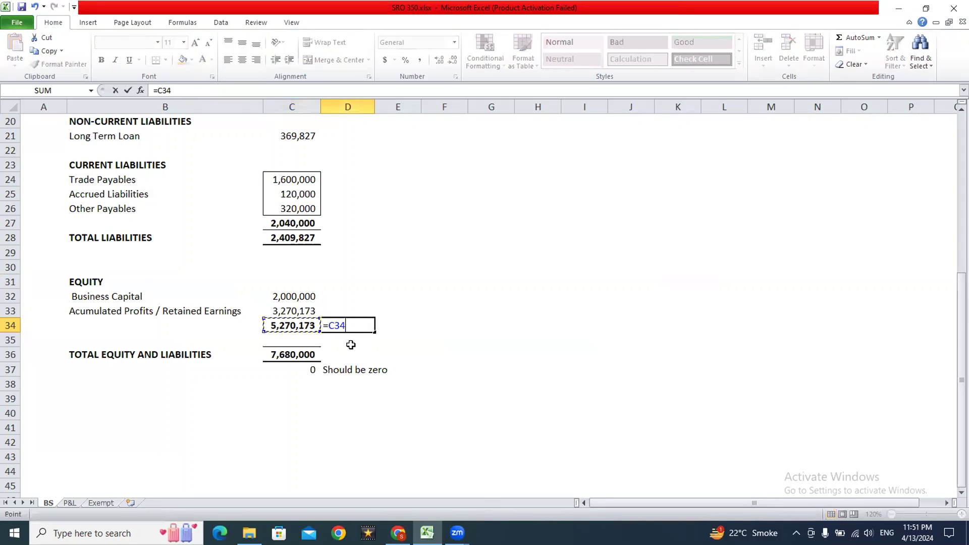
pyautogui.write('*5')
pyautogui.press('Return')
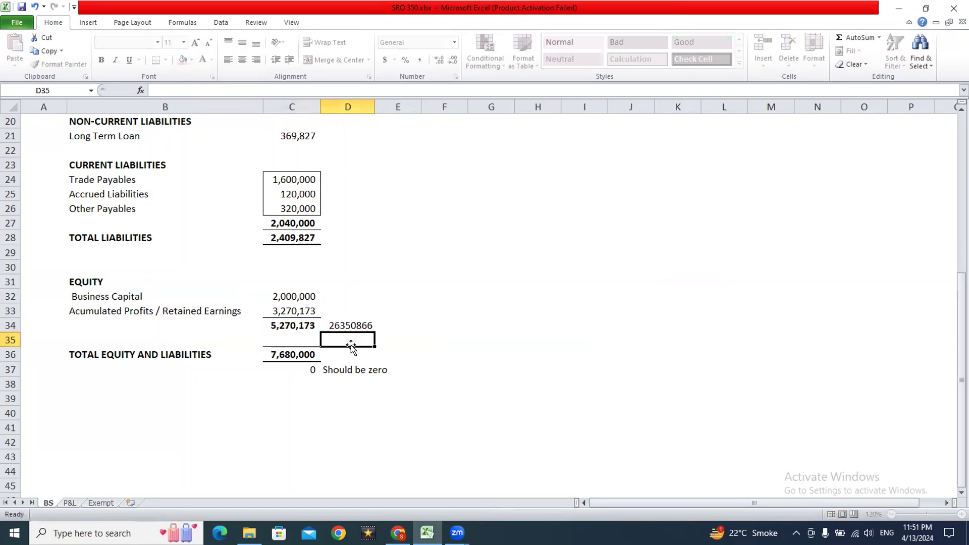
pyautogui.click(356, 326)
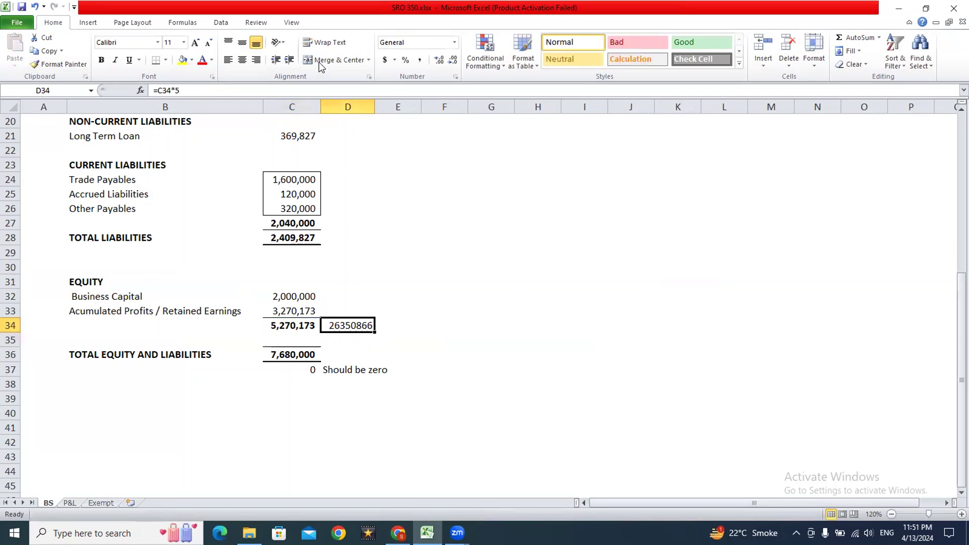
pyautogui.click(419, 60)
pyautogui.click(452, 60)
pyautogui.click(452, 60)
# - Multiply the Business Capital figure by 5 in cell D32
pyautogui.press('Left')
pyautogui.press('Up')
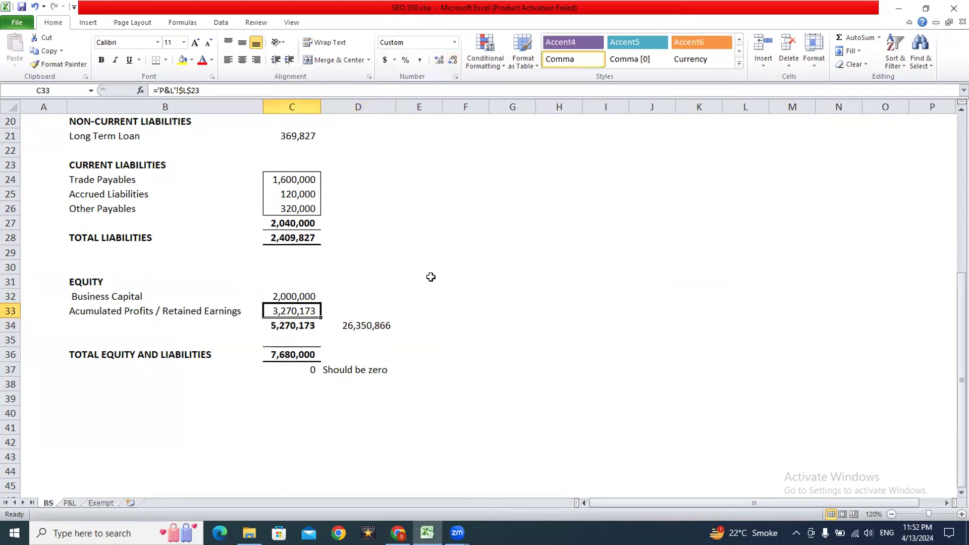
pyautogui.press('Right')
pyautogui.press('Up')
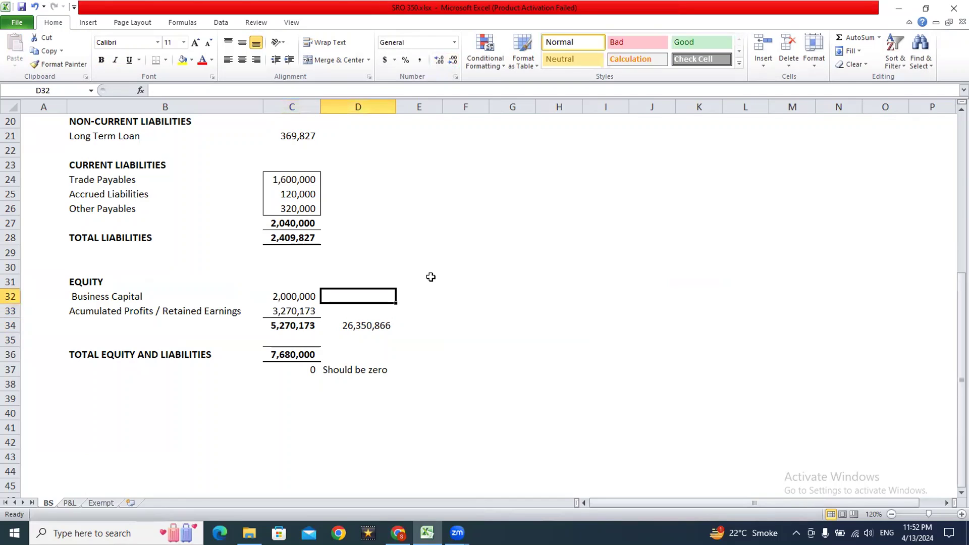
pyautogui.write('=')
pyautogui.press('Left')
pyautogui.write('*5')
pyautogui.press('Return')
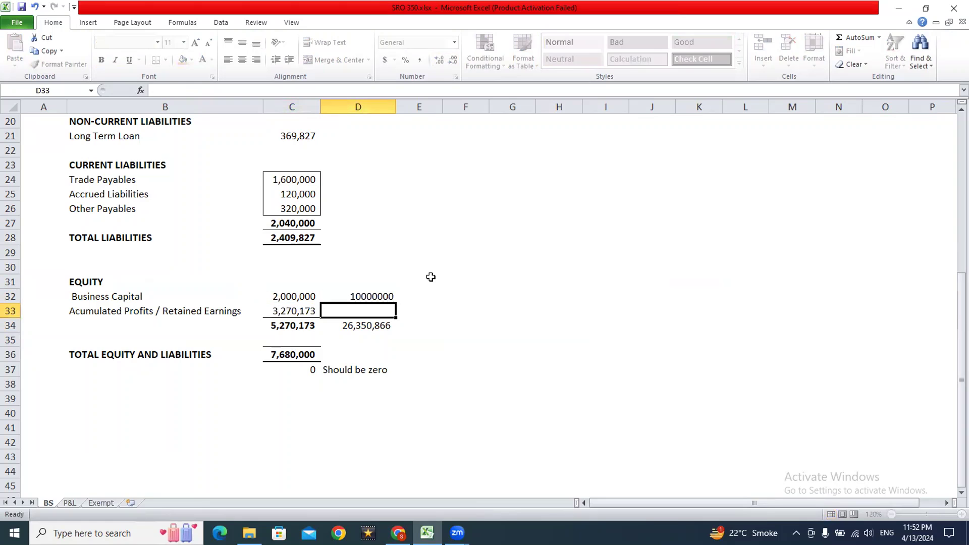
pyautogui.click(384, 297)
pyautogui.hotkey('alt', 'Tab')
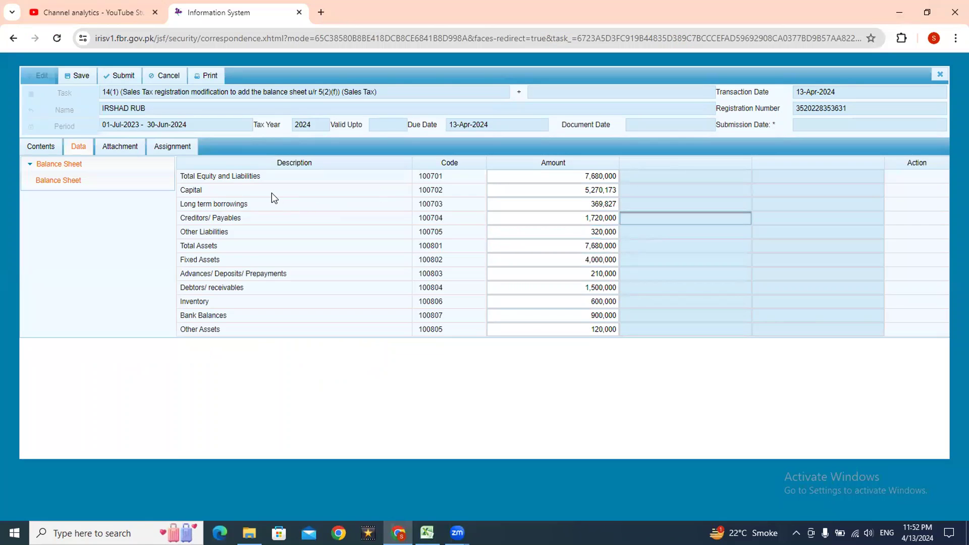
pyautogui.hotkey('alt', 'Tab')
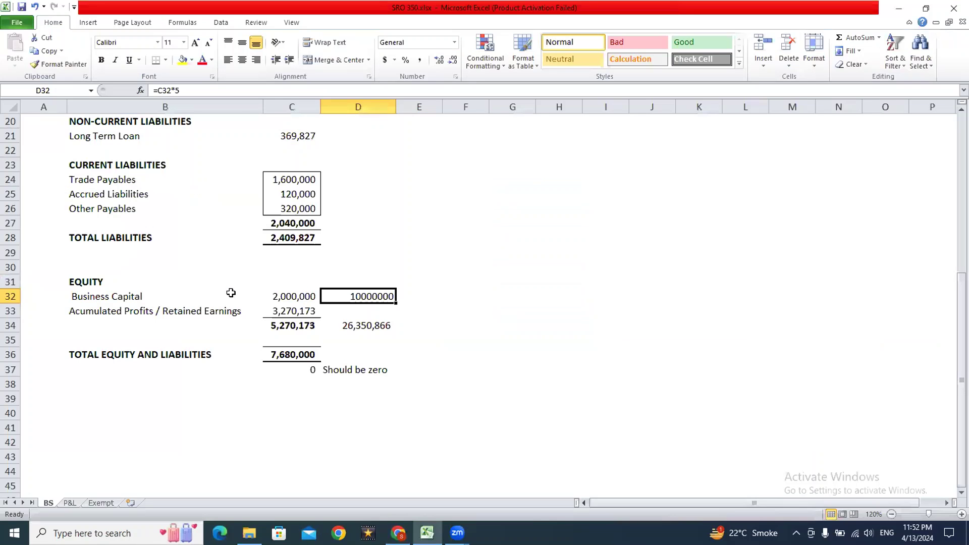
pyautogui.hotkey('alt', 'Tab')
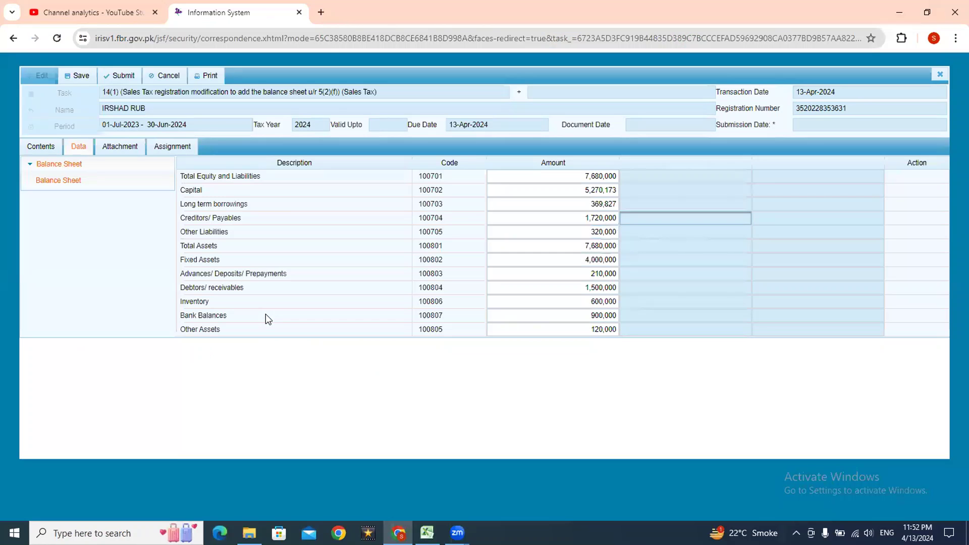
pyautogui.click(609, 173)
pyautogui.hotkey('alt', 'Tab')
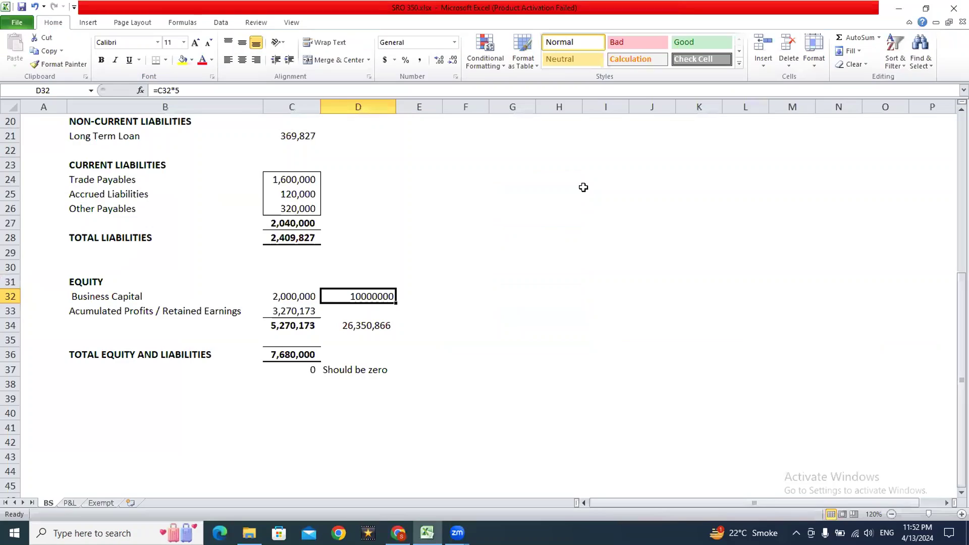
# - Delete the Business Capital multiplication from cell D32 and check the formula in cell D34
pyautogui.press('Delete')
pyautogui.press('Down')
pyautogui.press('Down')
pyautogui.press('F2')
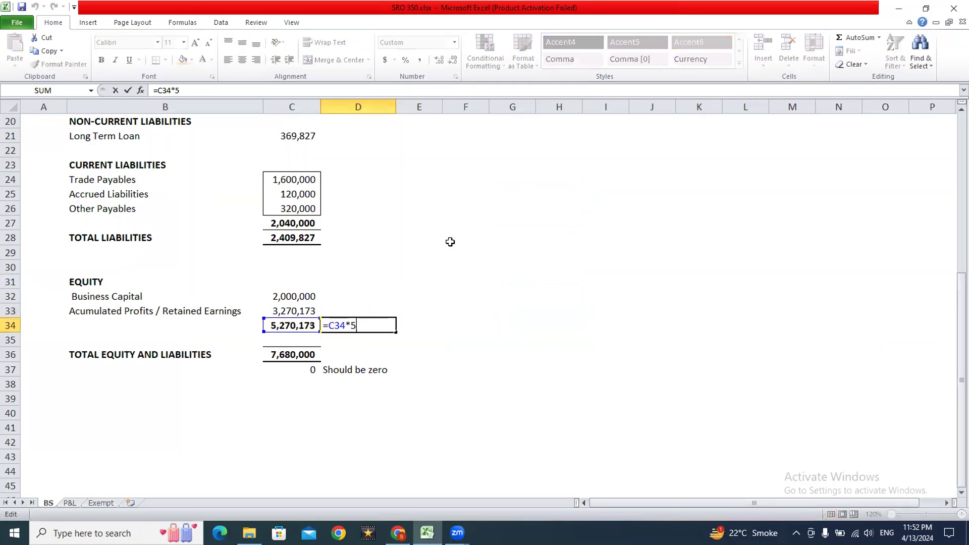
pyautogui.hotkey('ctrl', 'Return')
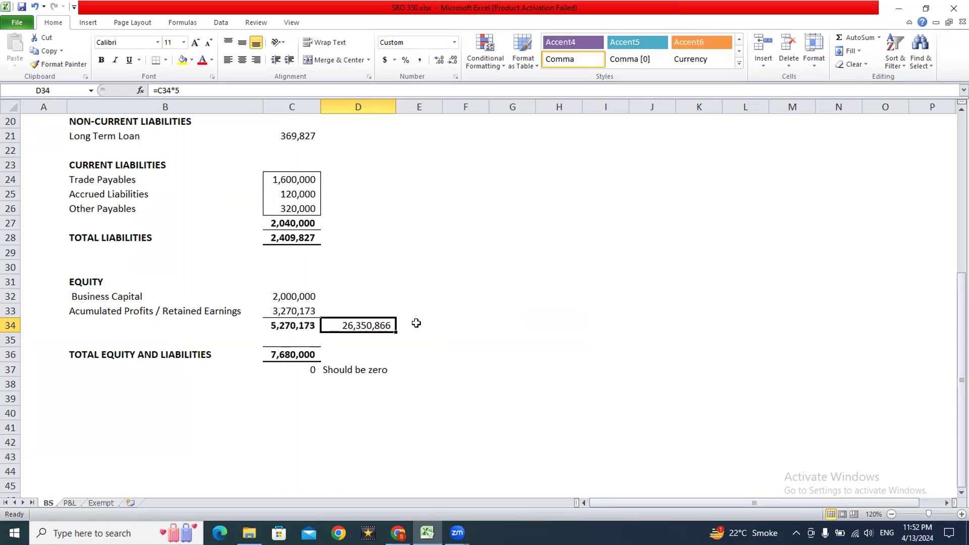
# - Review the monthly sales and totals in the P&L sheet, then return to the balance sheet and the IRIS form
pyautogui.click(70, 503)
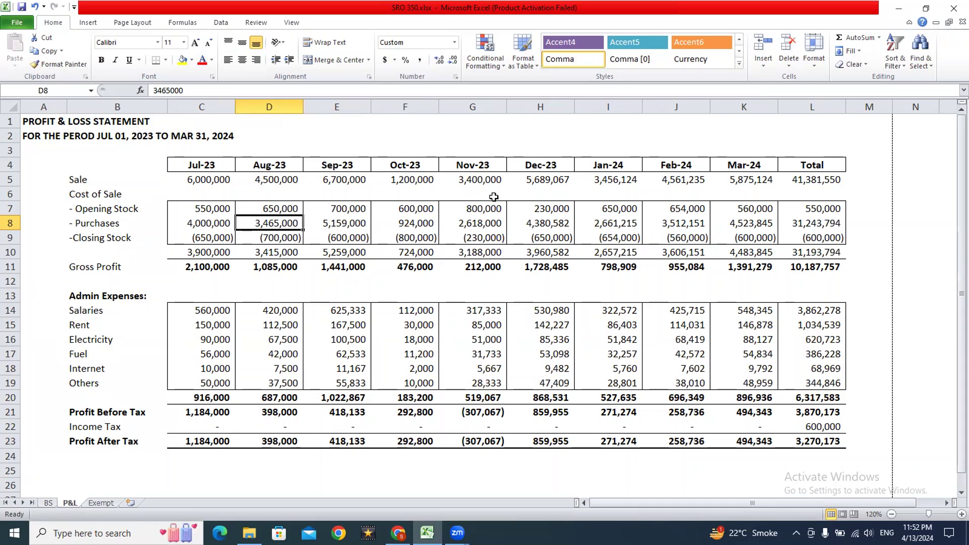
pyautogui.click(49, 502)
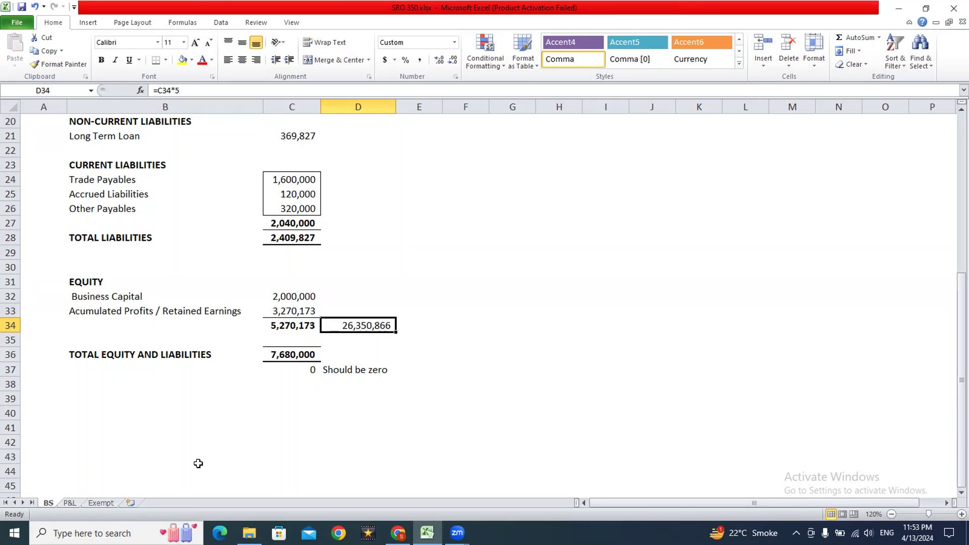
pyautogui.hotkey('alt', 'Tab')
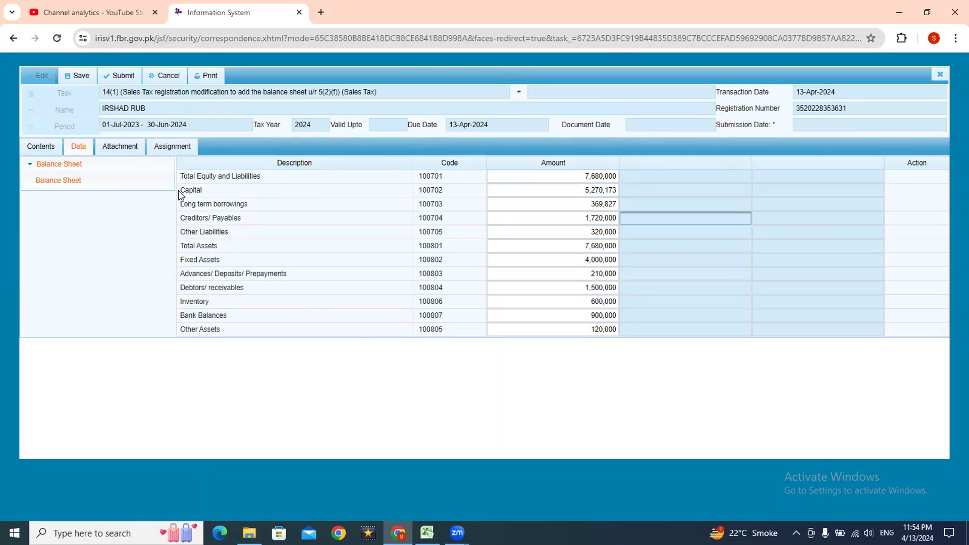
# - Start adding an attachment for Balance sheet u/r 5(2)(f), browse for a file, and close the dialog without attaching anything
pyautogui.click(130, 151)
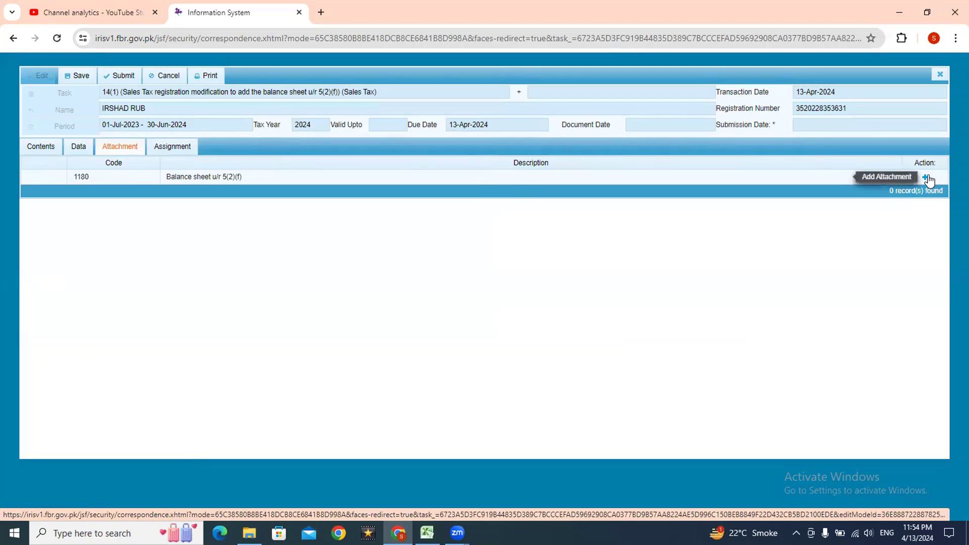
pyautogui.hotkey('alt', 'Tab')
pyautogui.click(334, 294)
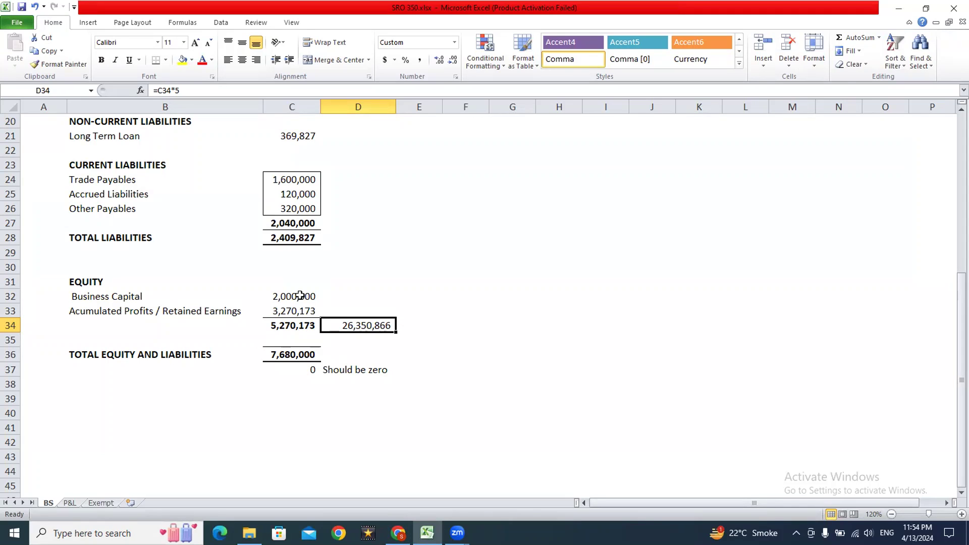
pyautogui.hotkey('alt', 'Tab')
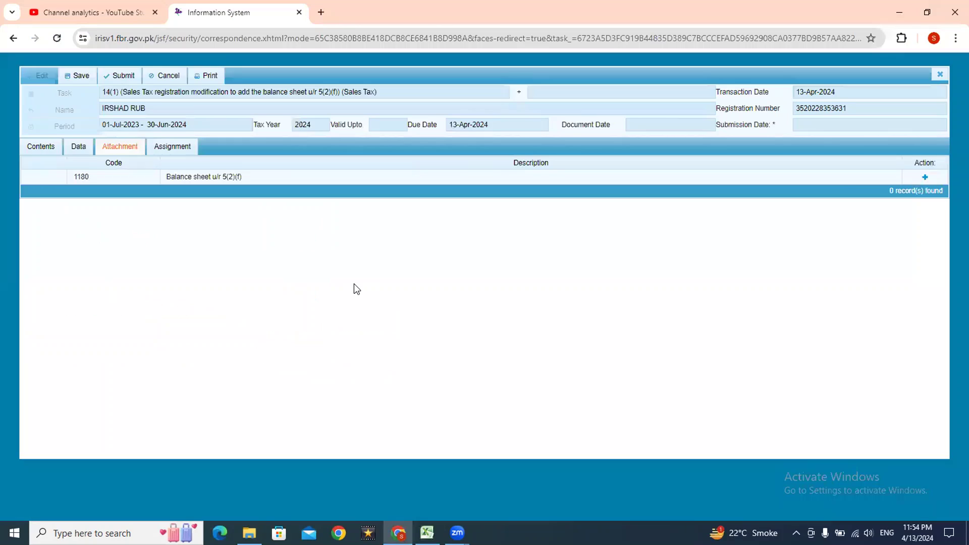
pyautogui.click(924, 178)
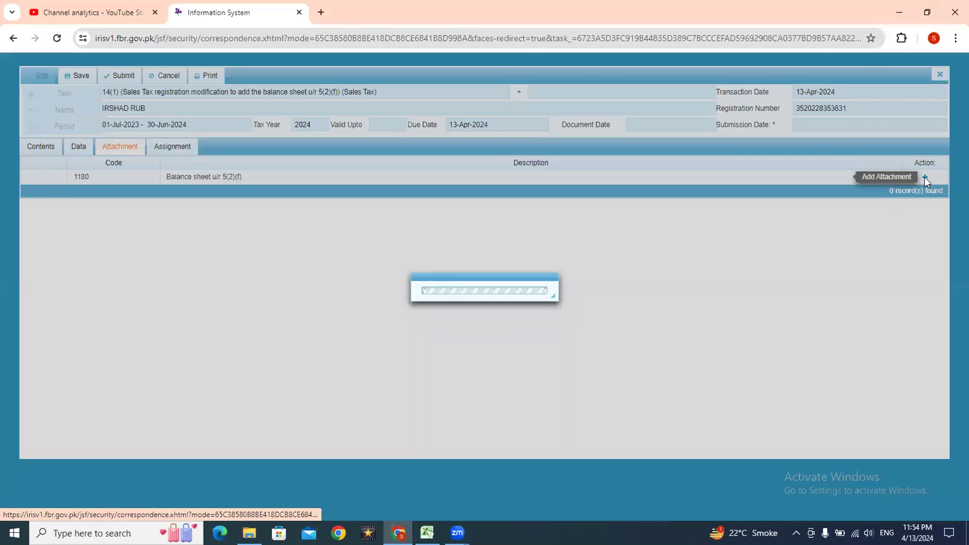
pyautogui.click(593, 301)
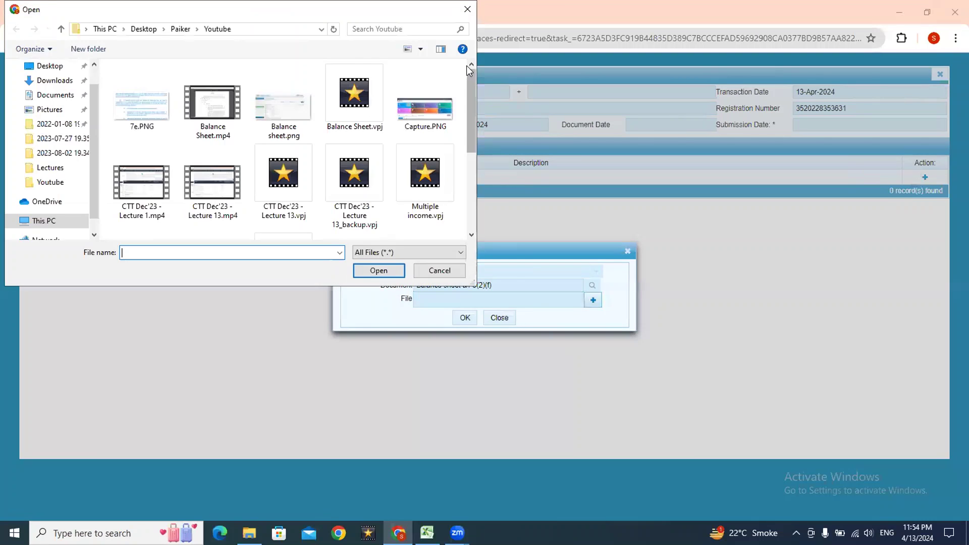
pyautogui.click(440, 271)
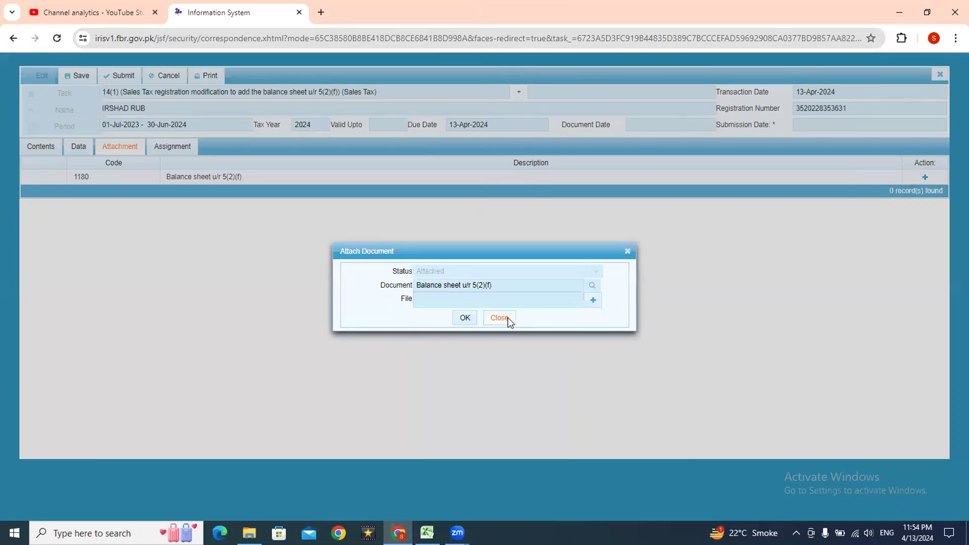
pyautogui.click(498, 317)
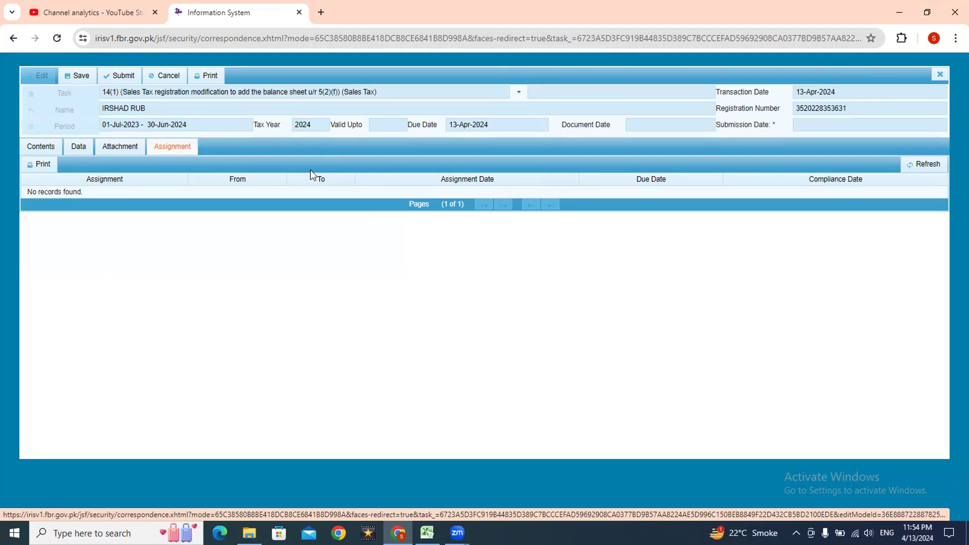
# - Return to the form's contents, save the filing, and close the form
pyautogui.click(46, 146)
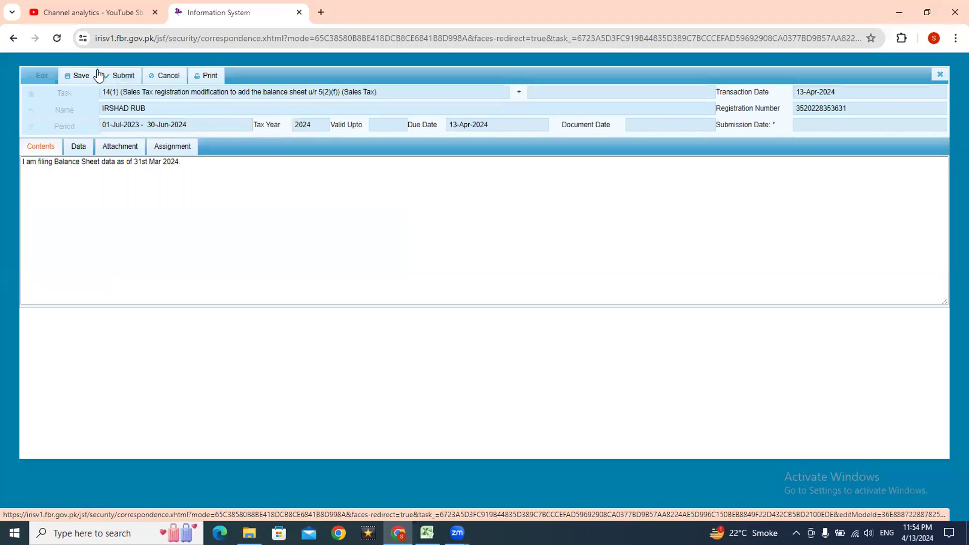
pyautogui.click(84, 77)
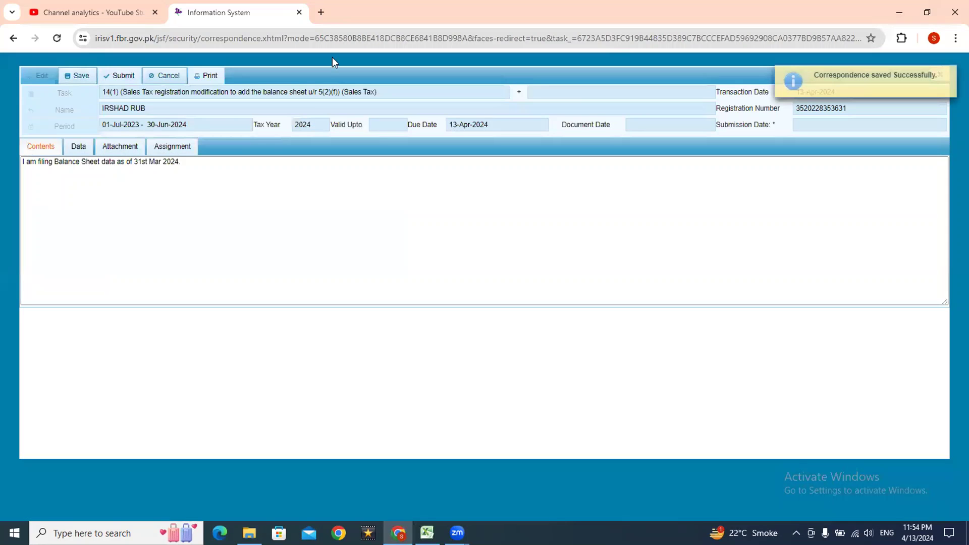
pyautogui.click(939, 74)
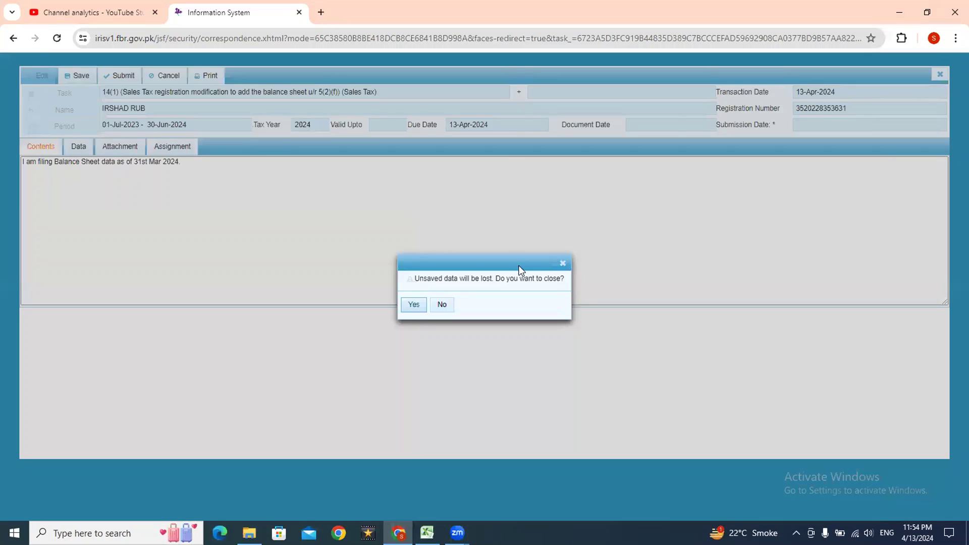
pyautogui.click(408, 307)
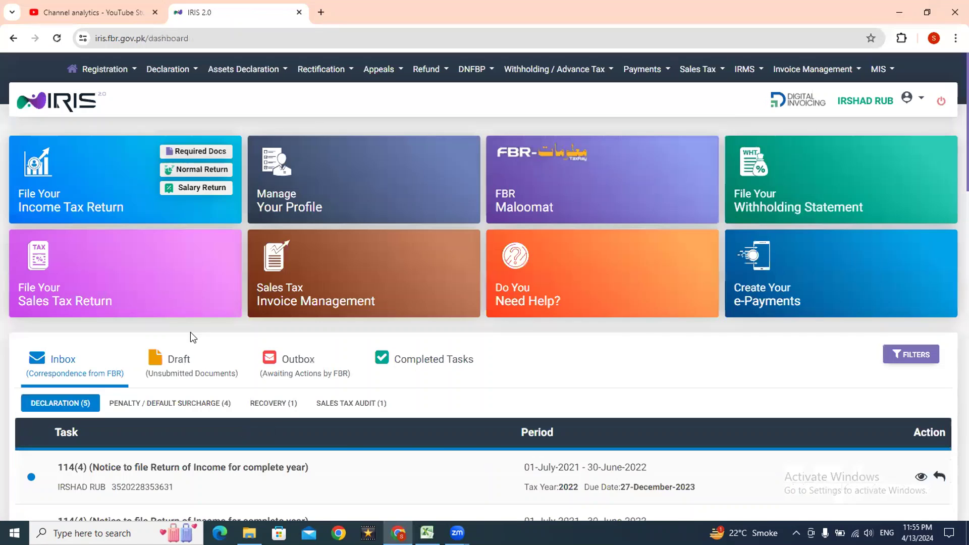
# - View the Outbox and Completed Tasks lists on the IRIS dashboard
pyautogui.click(288, 374)
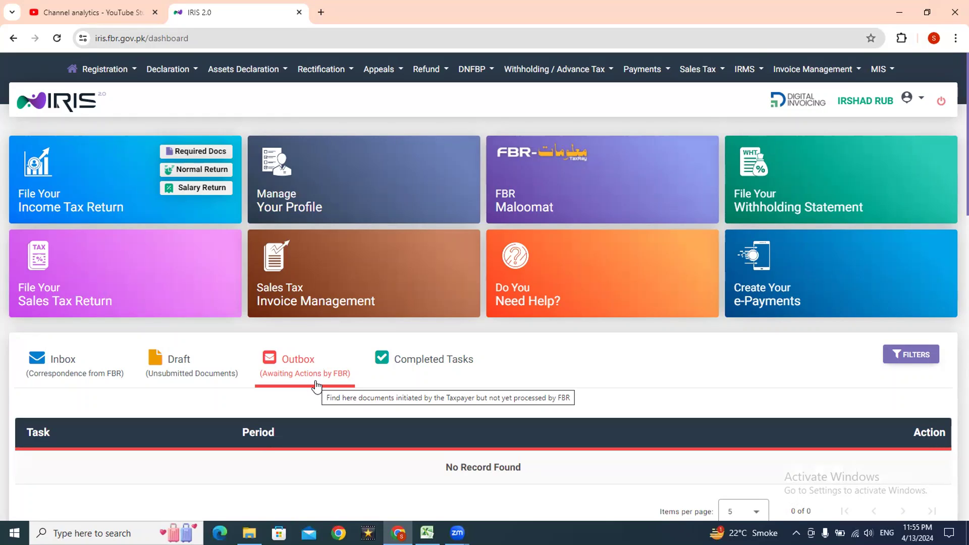
pyautogui.click(392, 374)
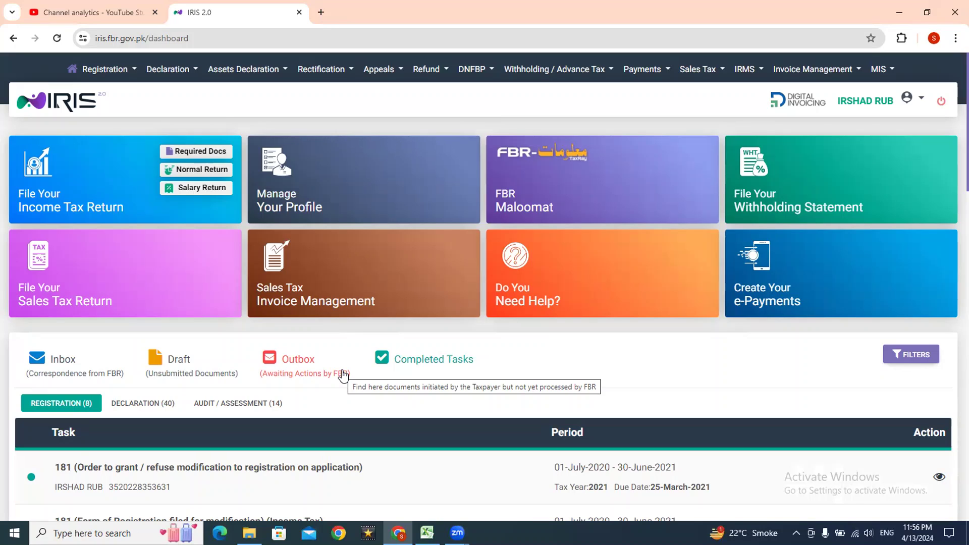
# - Switch to YouTube Studio and look through the channel's audience analytics
pyautogui.click(96, 13)
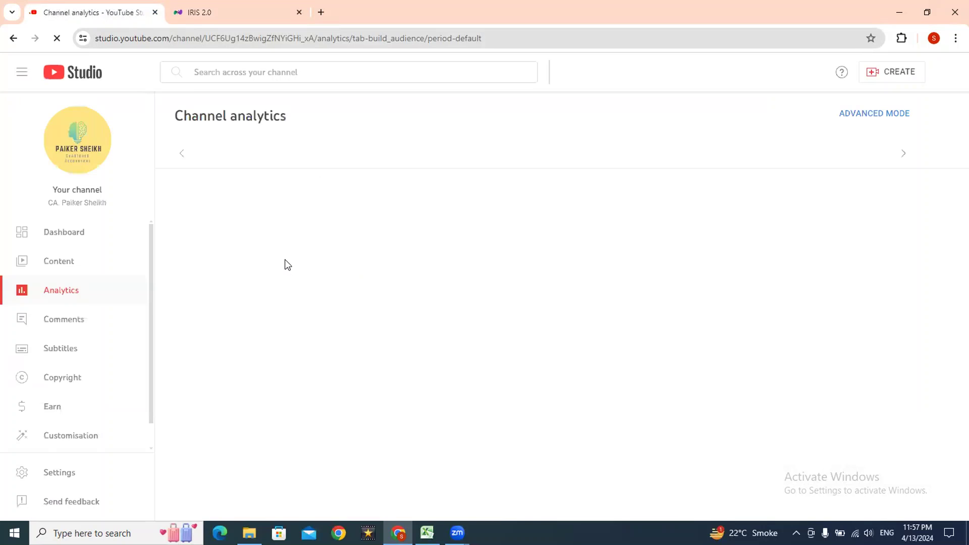
pyautogui.scroll(-10, 951, 237)
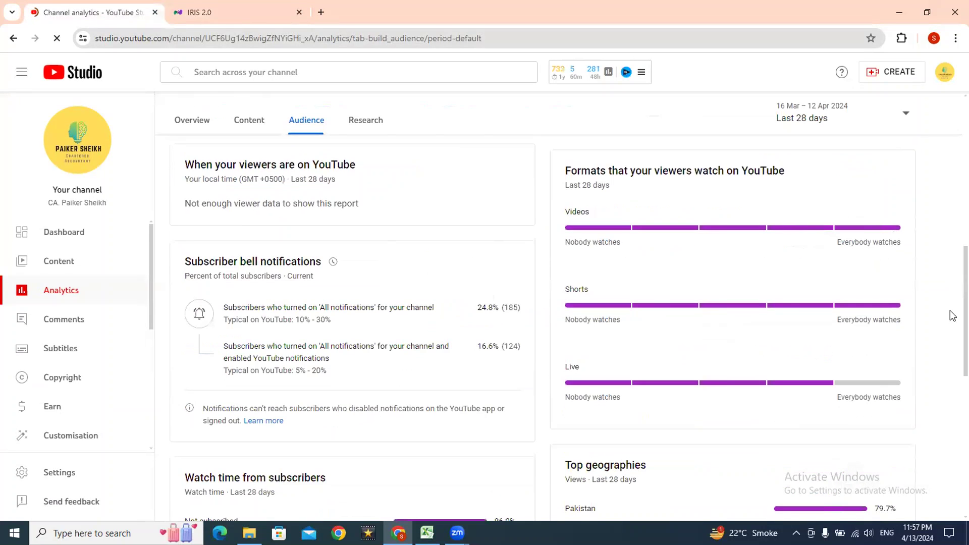
pyautogui.scroll(-5, 952, 312)
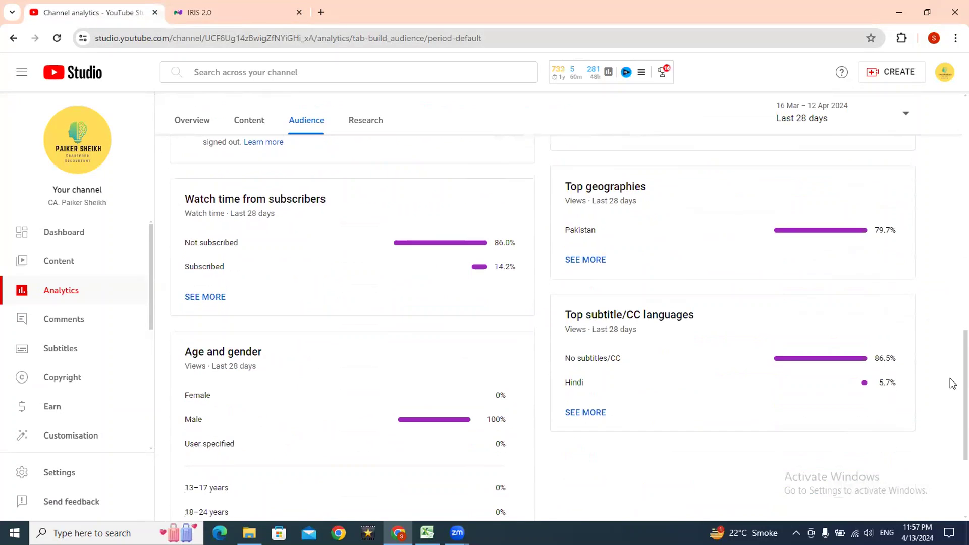